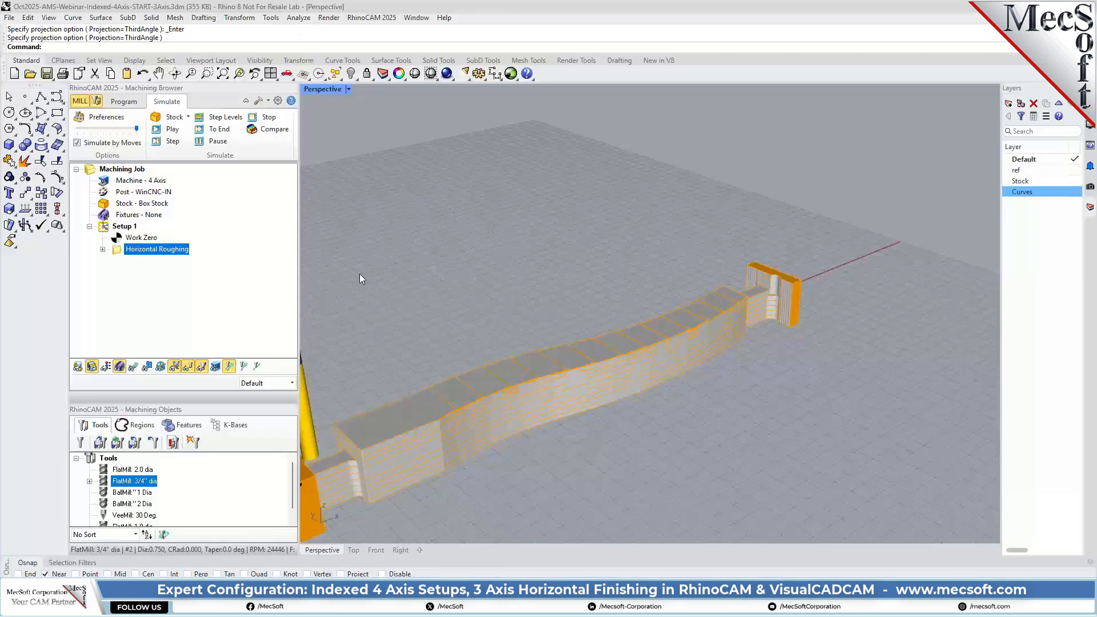
# Add a rotate table setup to the machining job with a counter-clockwise table rotation angle of 180 degrees
pyautogui.click(123, 103)
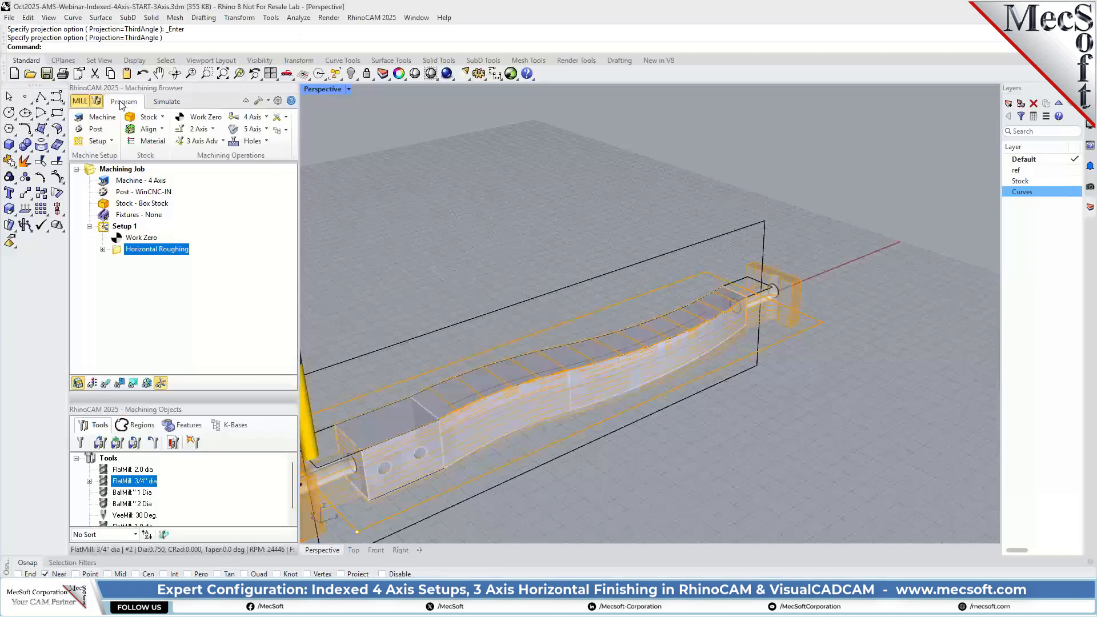
pyautogui.click(112, 142)
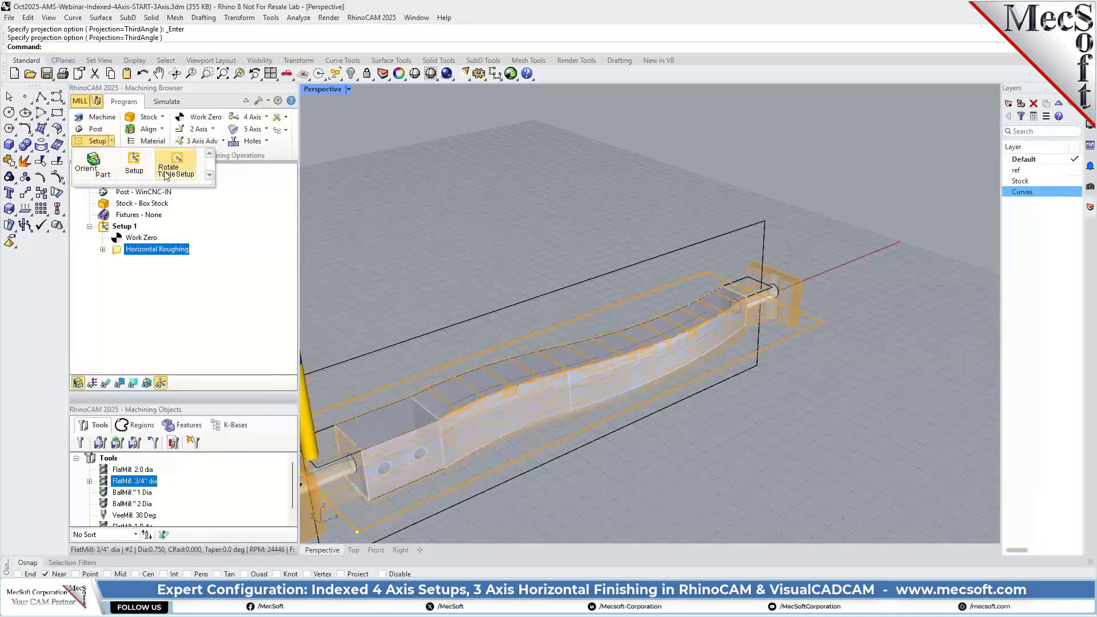
pyautogui.click(178, 164)
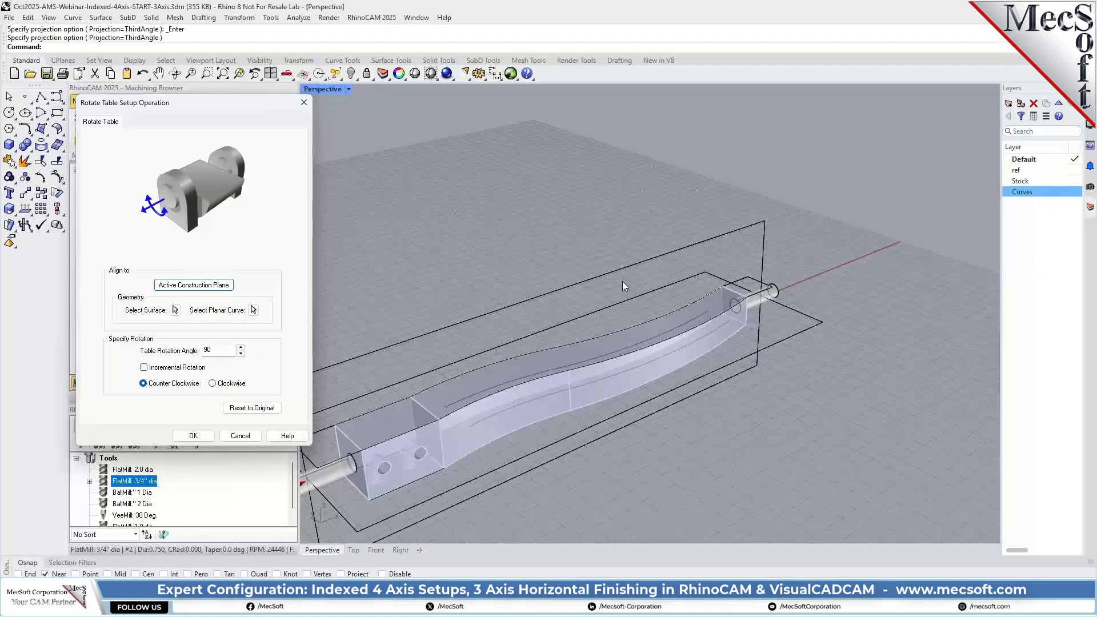
pyautogui.doubleClick(217, 349)
pyautogui.write('18')
pyautogui.click(201, 437)
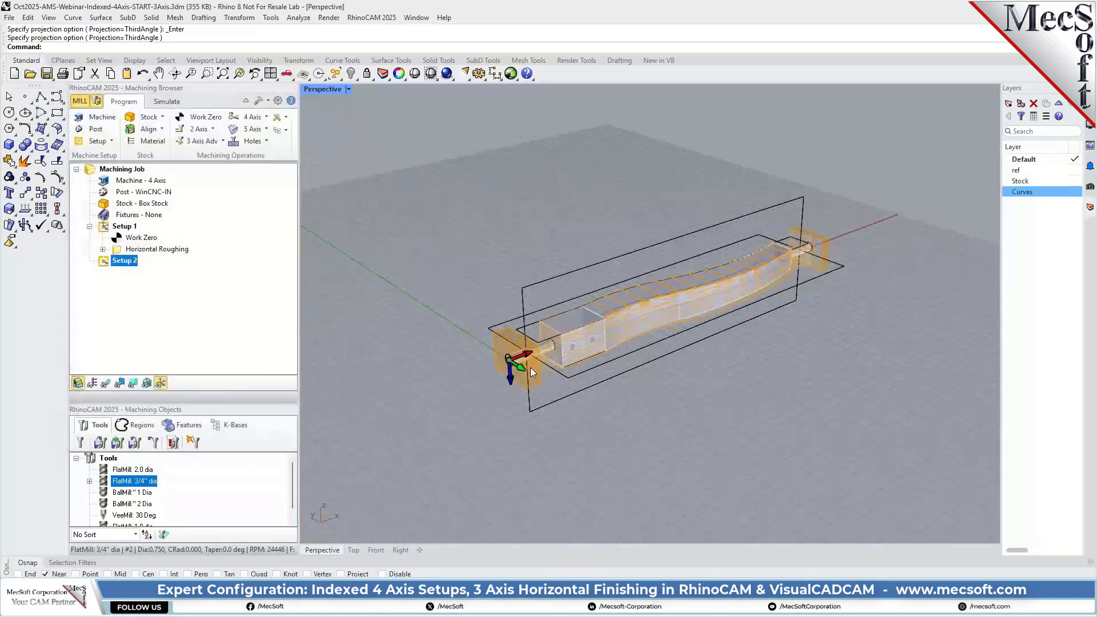
# Clone the Horizontal Roughing operation of Setup 1 and move the copy into Setup 2
pyautogui.scroll(5, 514, 365)
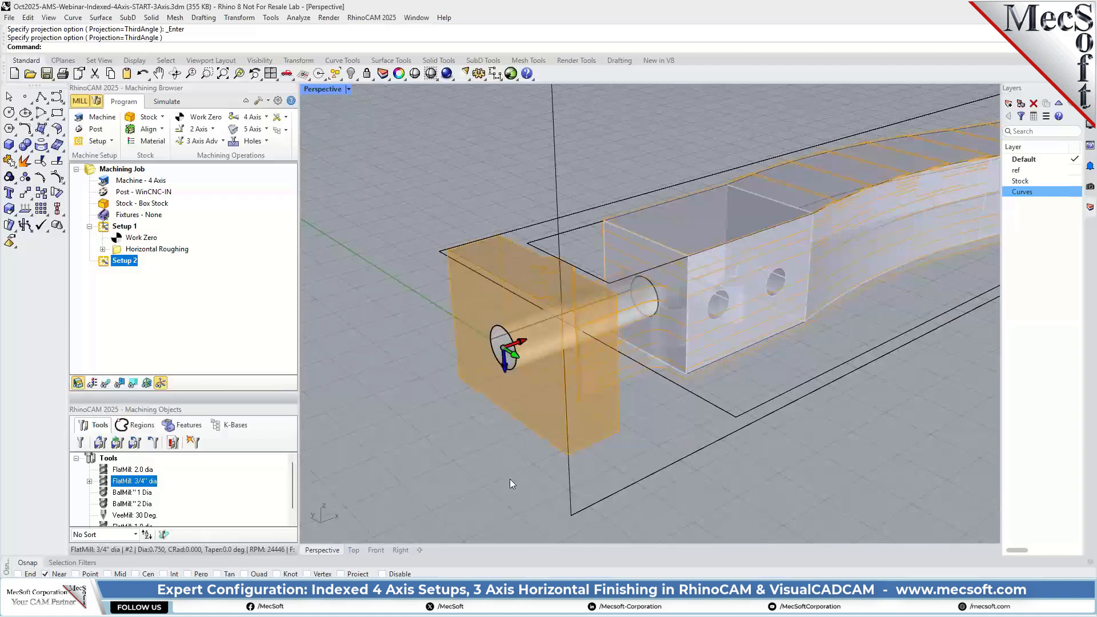
pyautogui.scroll(-5, 401, 434)
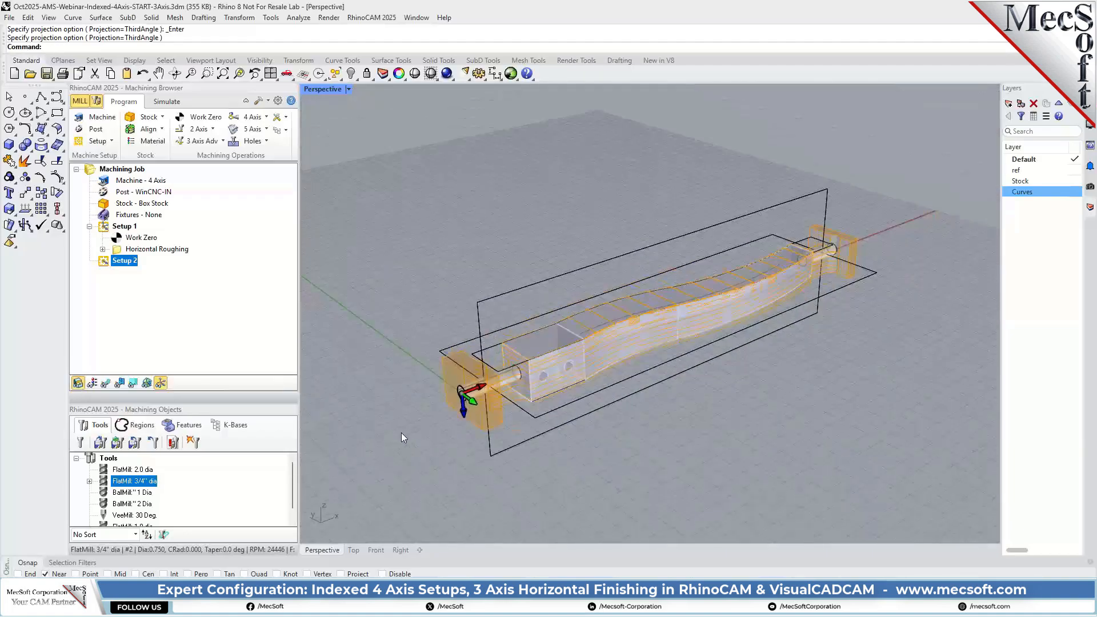
pyautogui.moveTo(411, 431)
pyautogui.mouseDown(button='right')
pyautogui.moveTo(750, 240)
pyautogui.moveTo(595, 313)
pyautogui.moveTo(375, 324)
pyautogui.mouseUp(button='right')
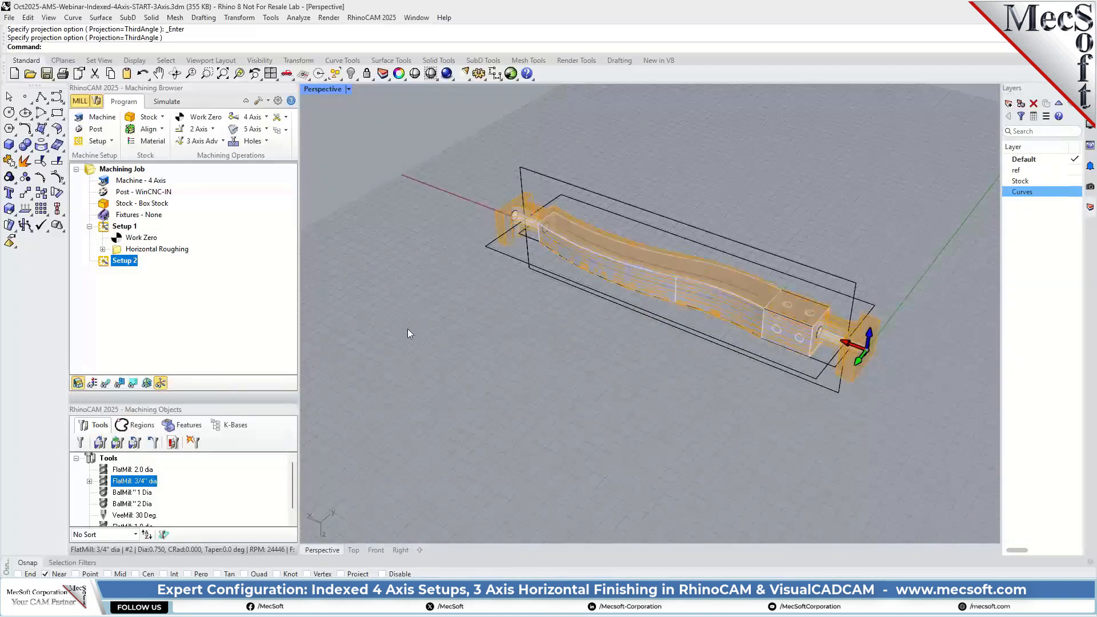
pyautogui.scroll(3, 823, 300)
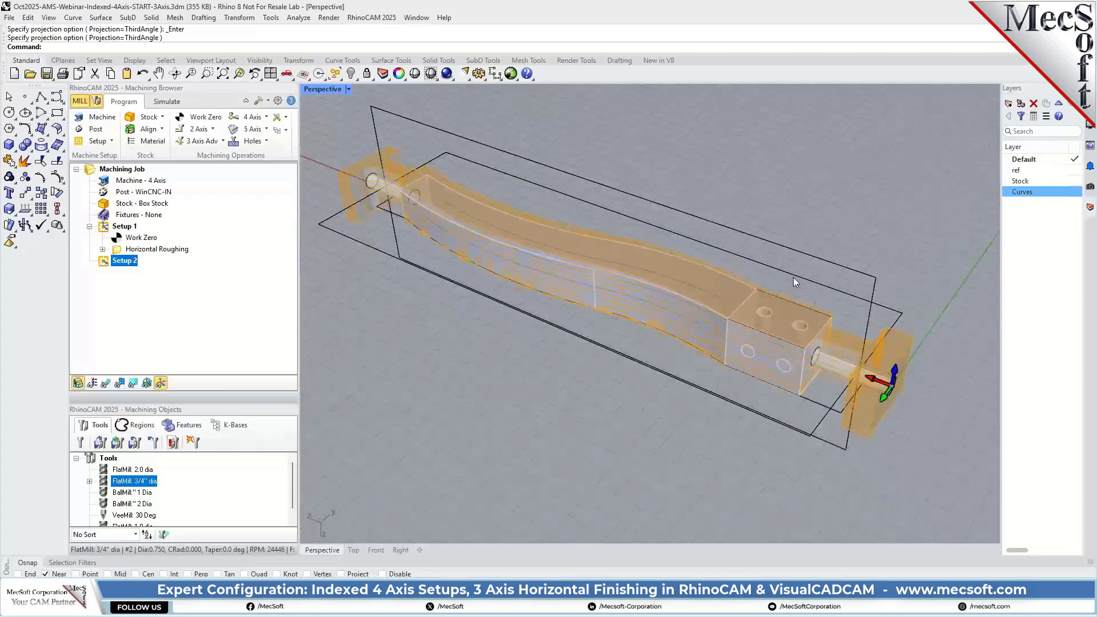
pyautogui.scroll(2, 784, 275)
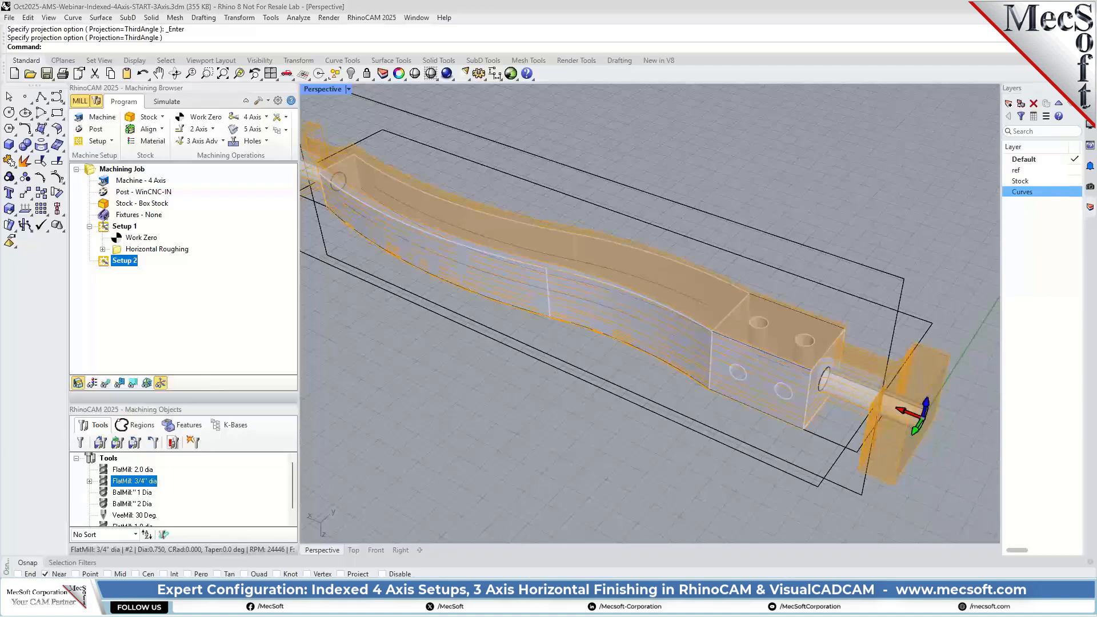
pyautogui.click(119, 252)
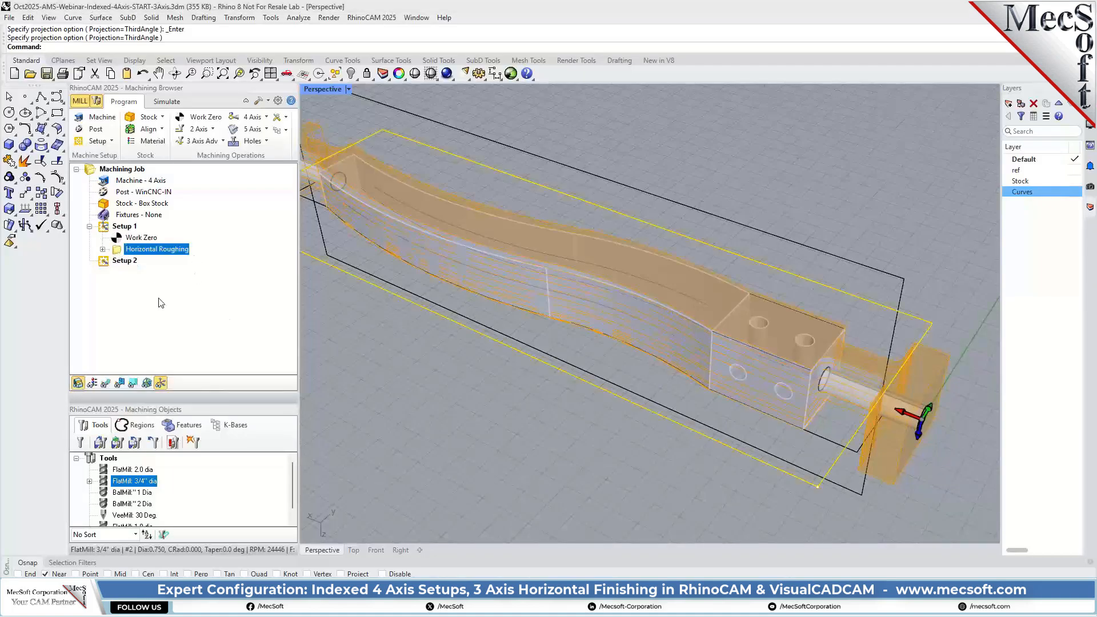
pyautogui.rightClick(168, 253)
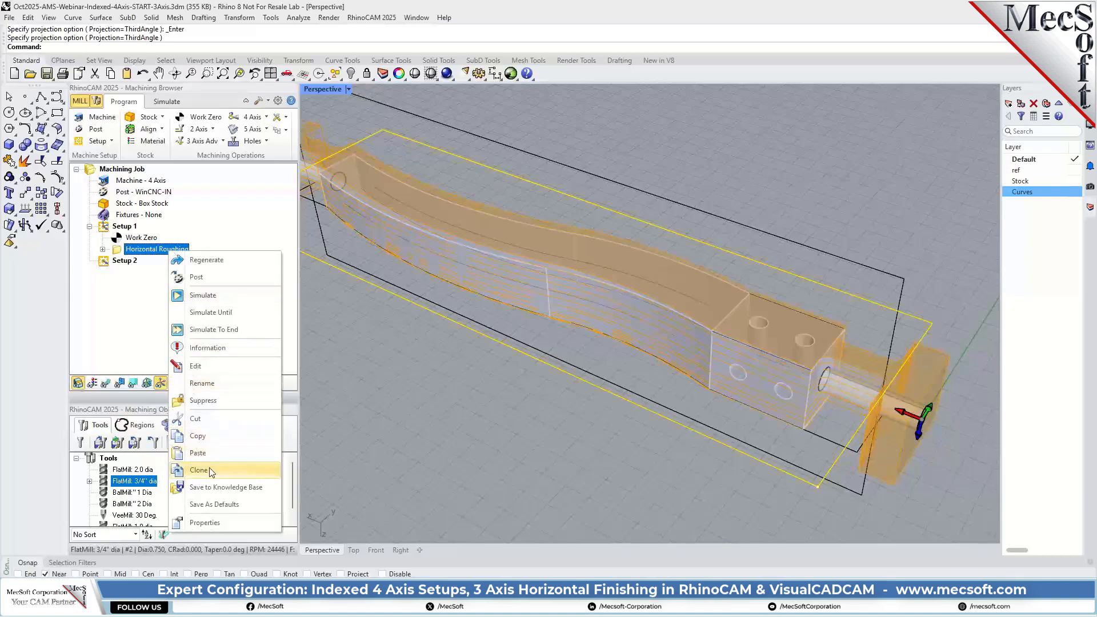
pyautogui.click(210, 470)
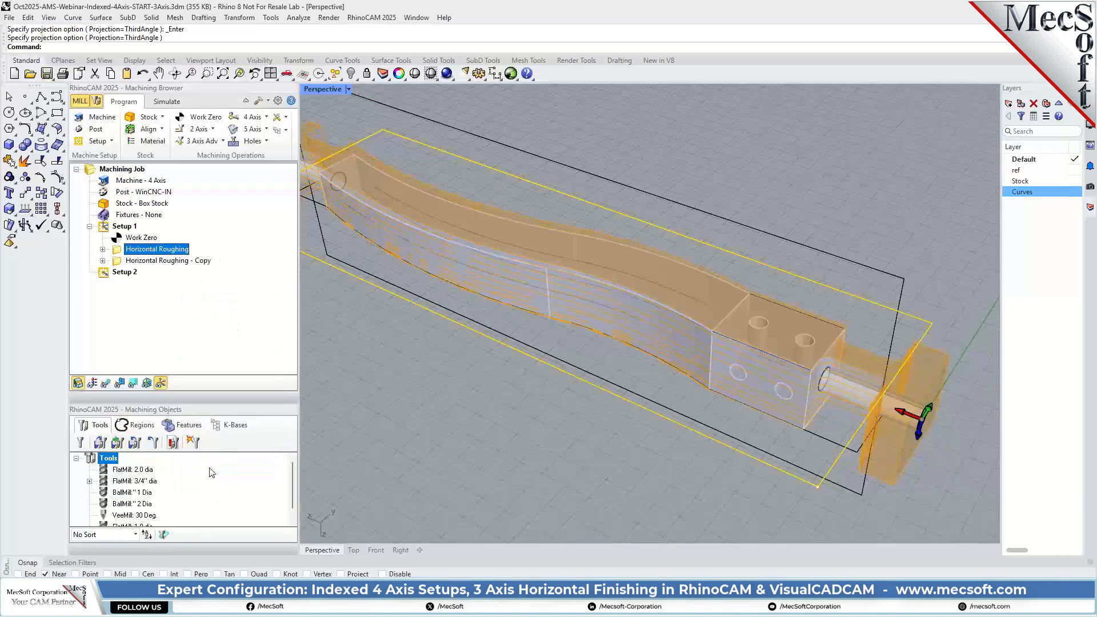
pyautogui.click(120, 263)
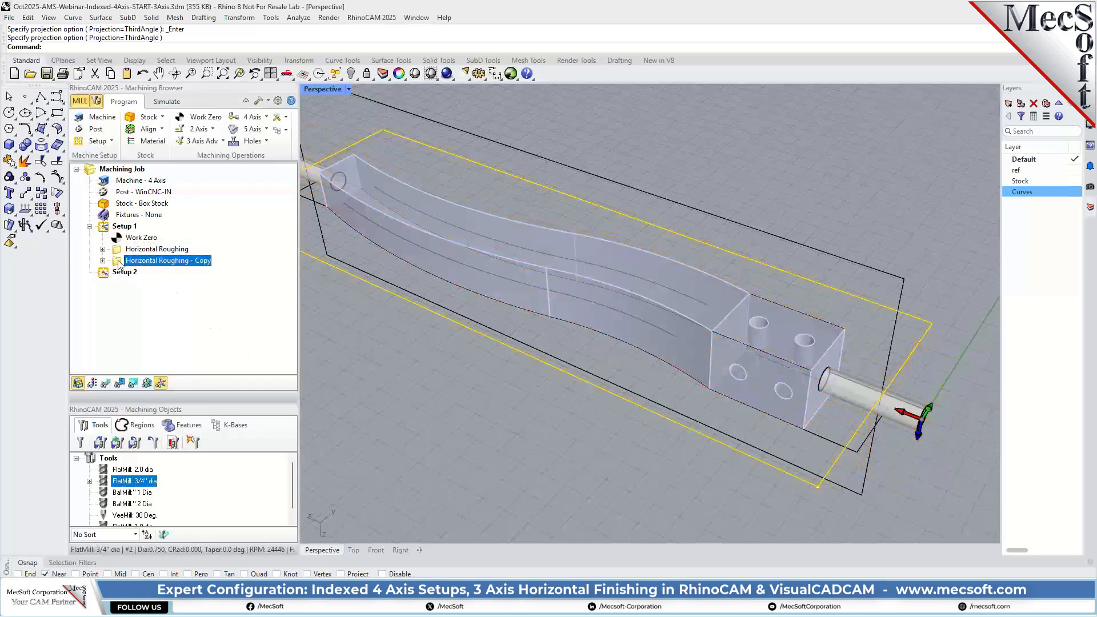
pyautogui.moveTo(120, 264); pyautogui.dragTo(124, 279)
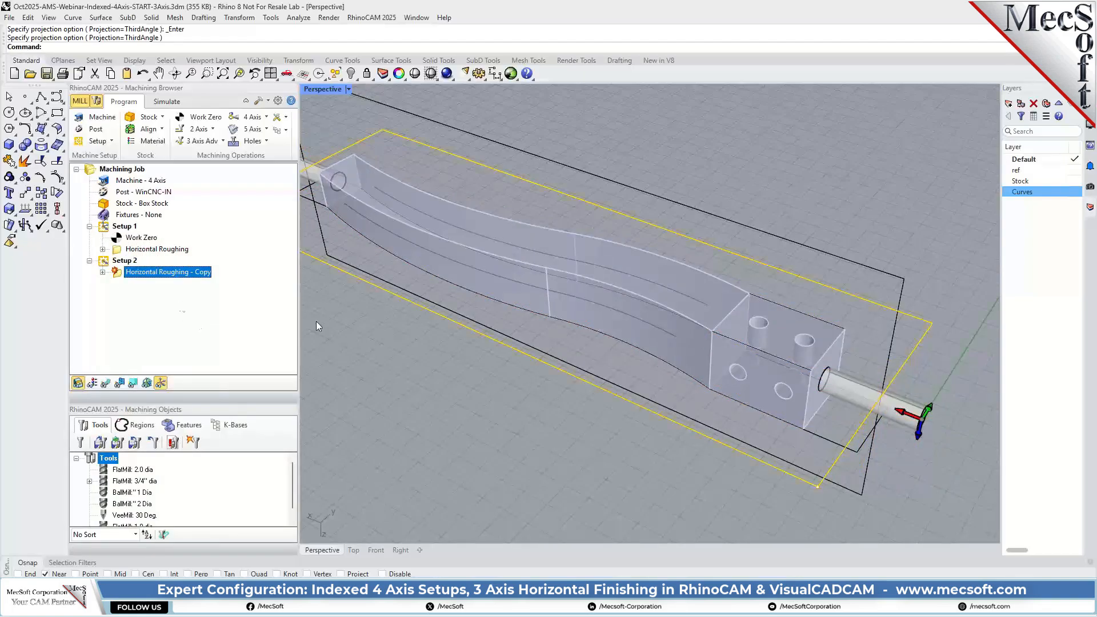
# Replace the copied roughing operation's containment region with the curved outline around the part and regenerate its toolpath
pyautogui.doubleClick(122, 273)
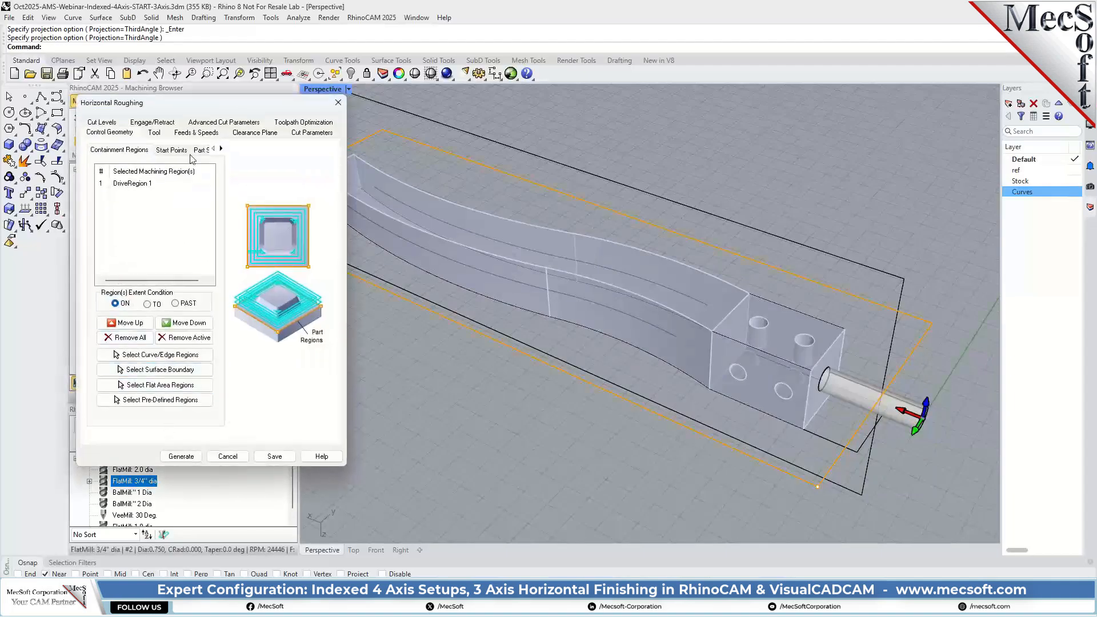
pyautogui.click(135, 338)
pyautogui.click(138, 354)
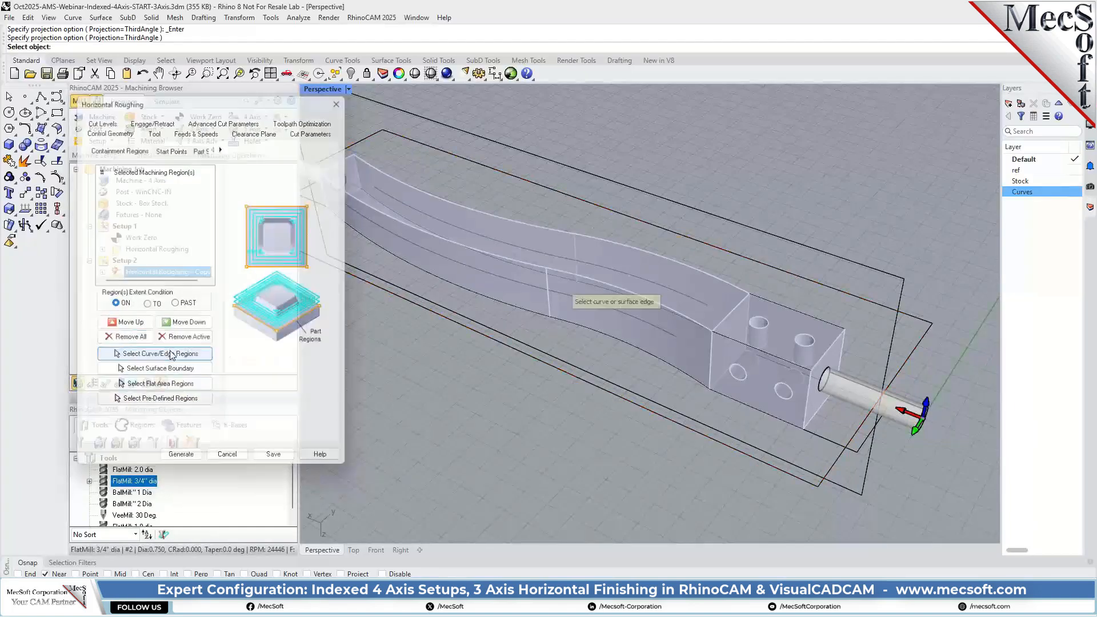
pyautogui.scroll(5, 791, 303)
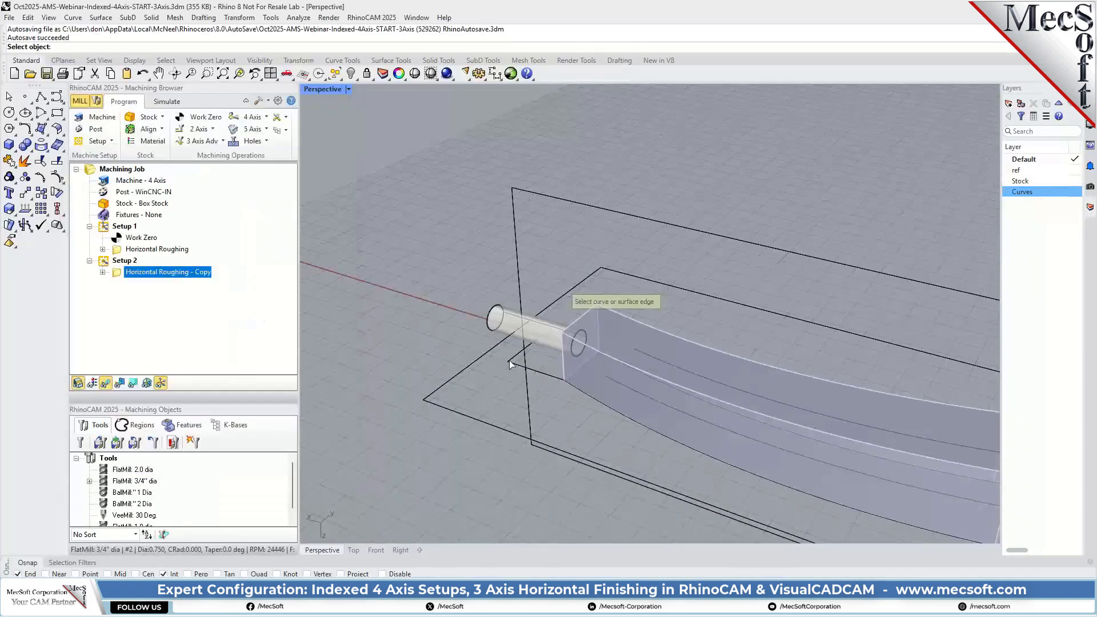
pyautogui.click(510, 365)
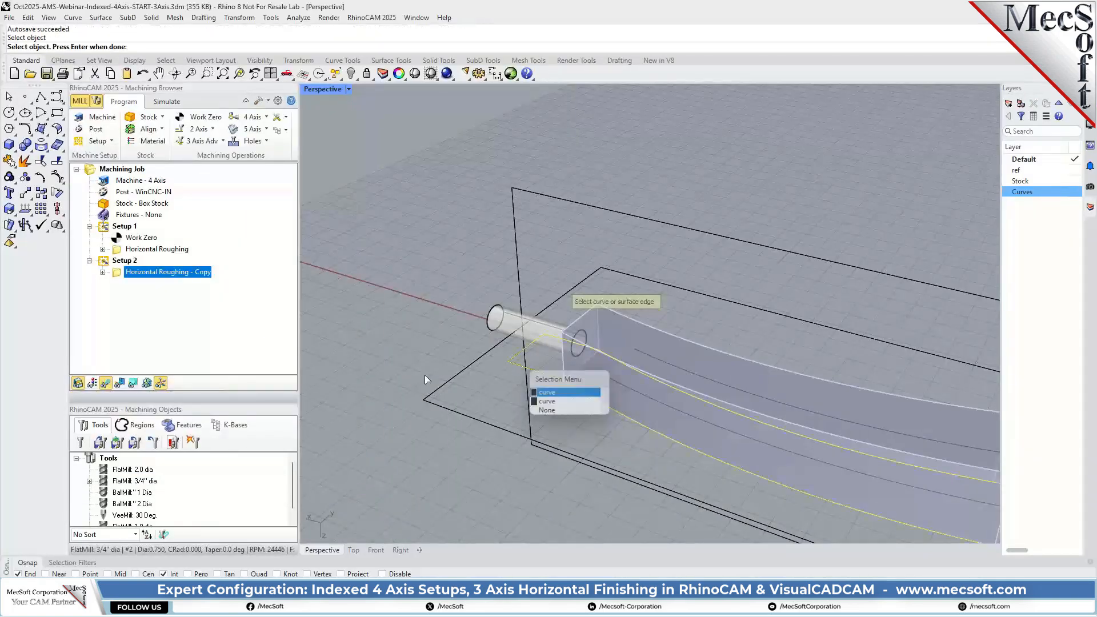
pyautogui.rightClick(368, 341)
pyautogui.click(180, 456)
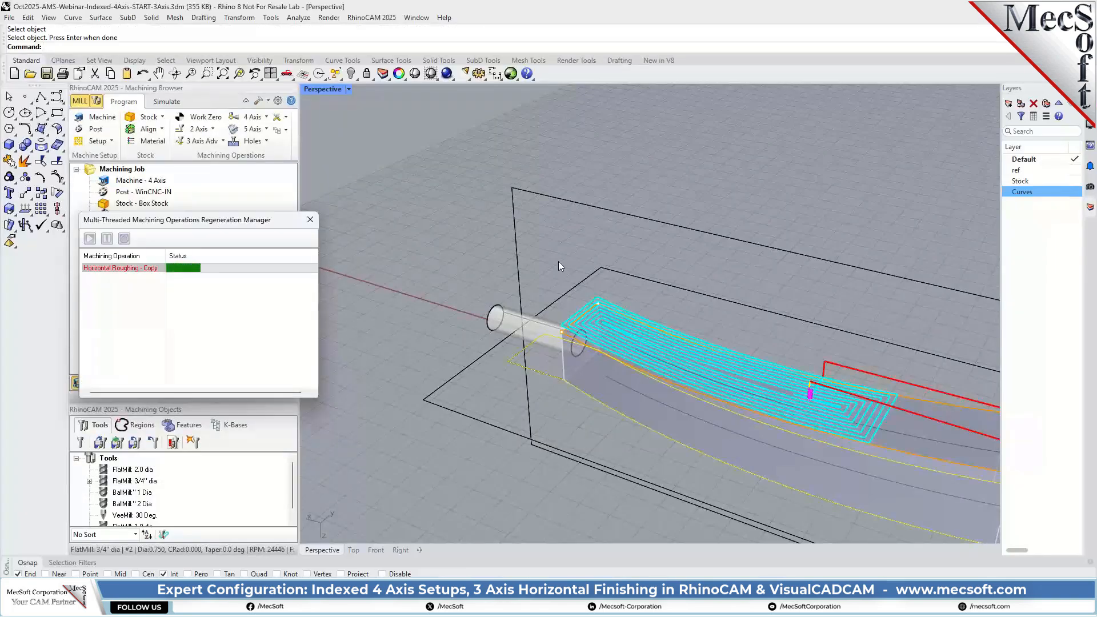
# Examine the regenerated roughing toolpath at both ends of the part and along its length
pyautogui.scroll(-5, 464, 288)
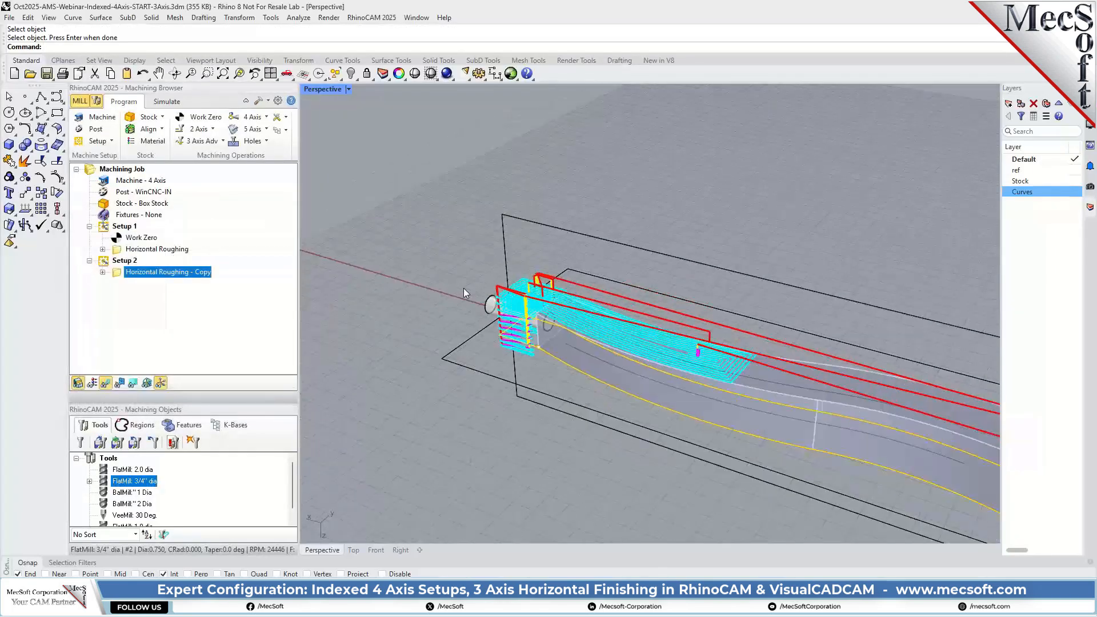
pyautogui.scroll(2, 917, 444)
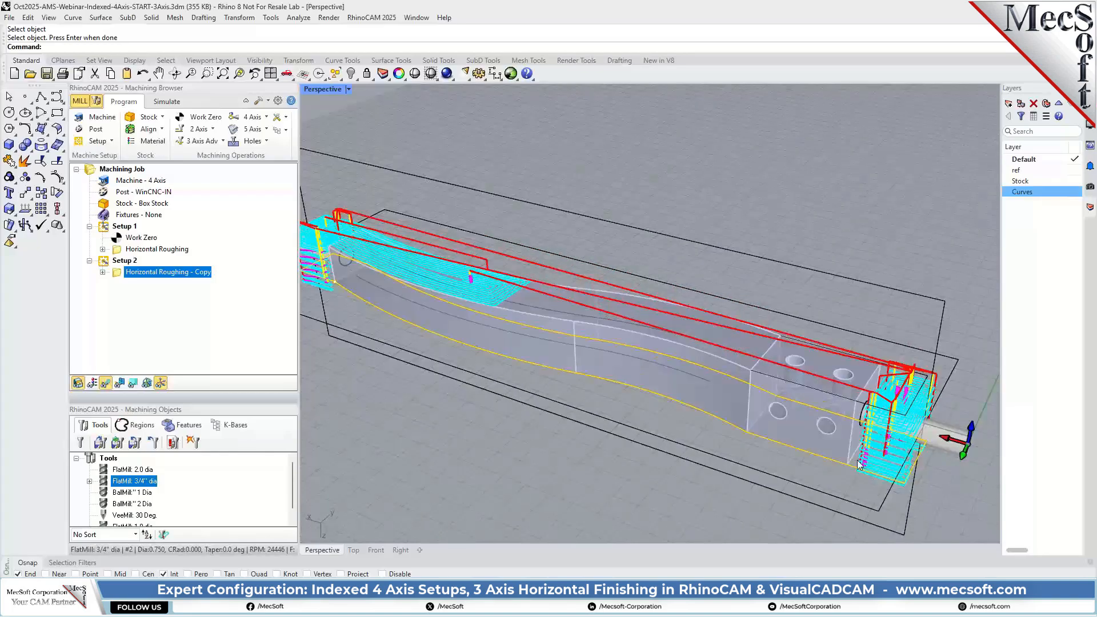
pyautogui.scroll(2, 914, 393)
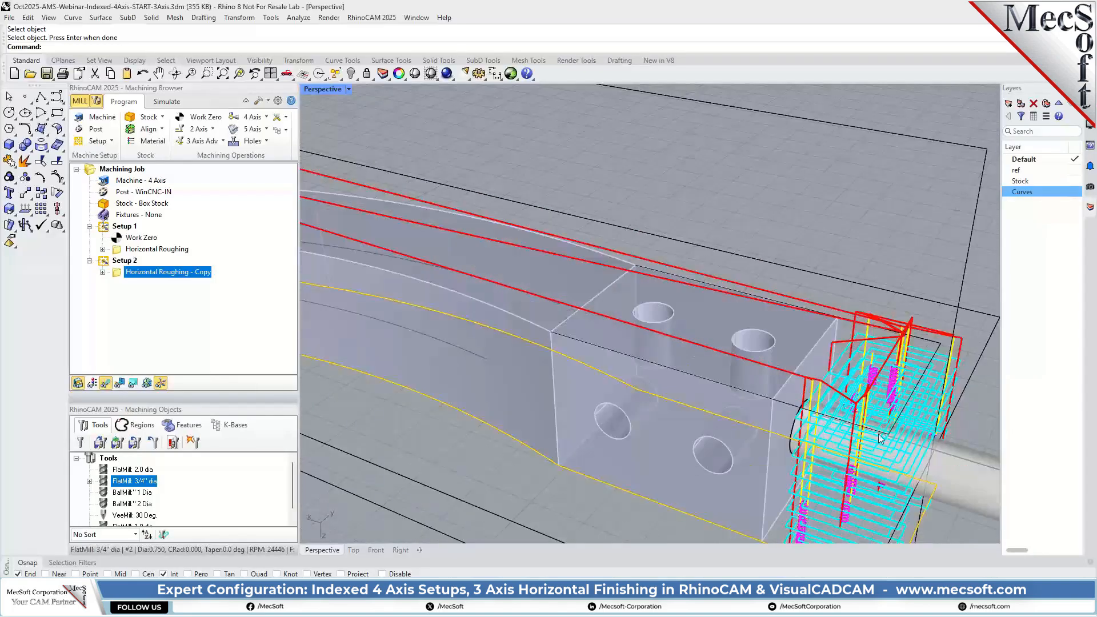
pyautogui.scroll(-4, 955, 449)
pyautogui.scroll(5, 534, 320)
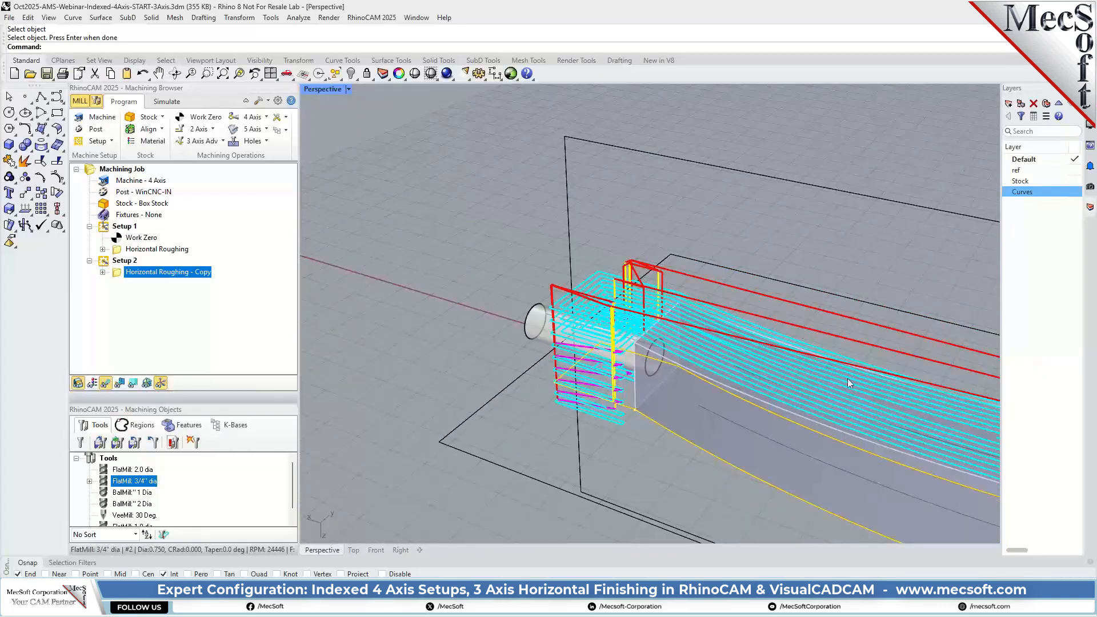
pyautogui.scroll(-6, 848, 378)
pyautogui.scroll(5, 752, 380)
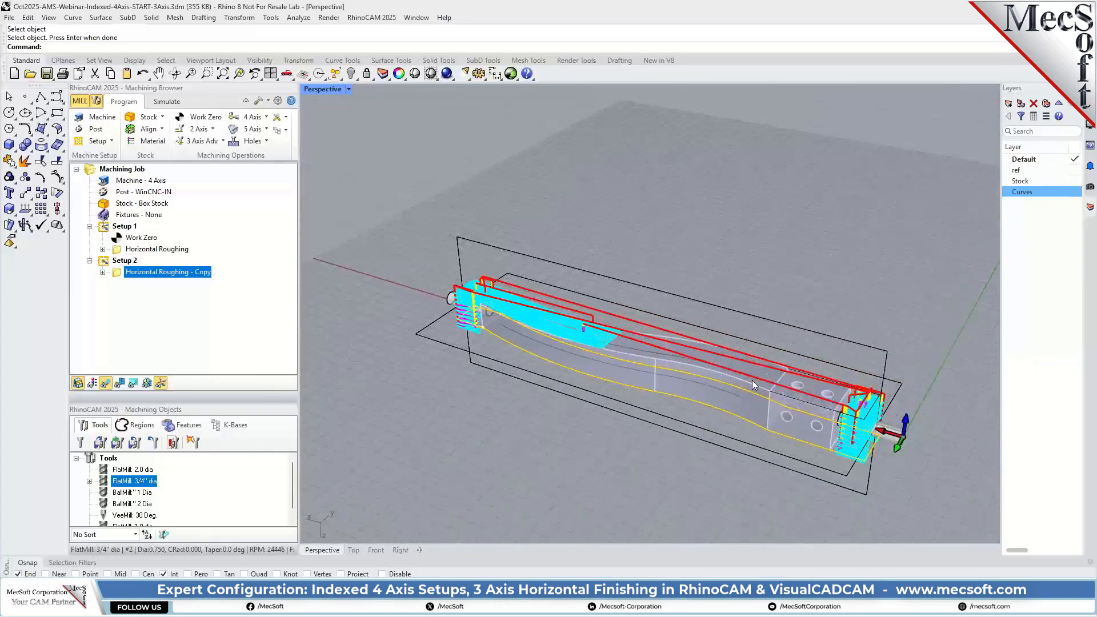
# Simulate the material removal of the copied Horizontal Roughing operation and hide the toolpath display
pyautogui.click(167, 102)
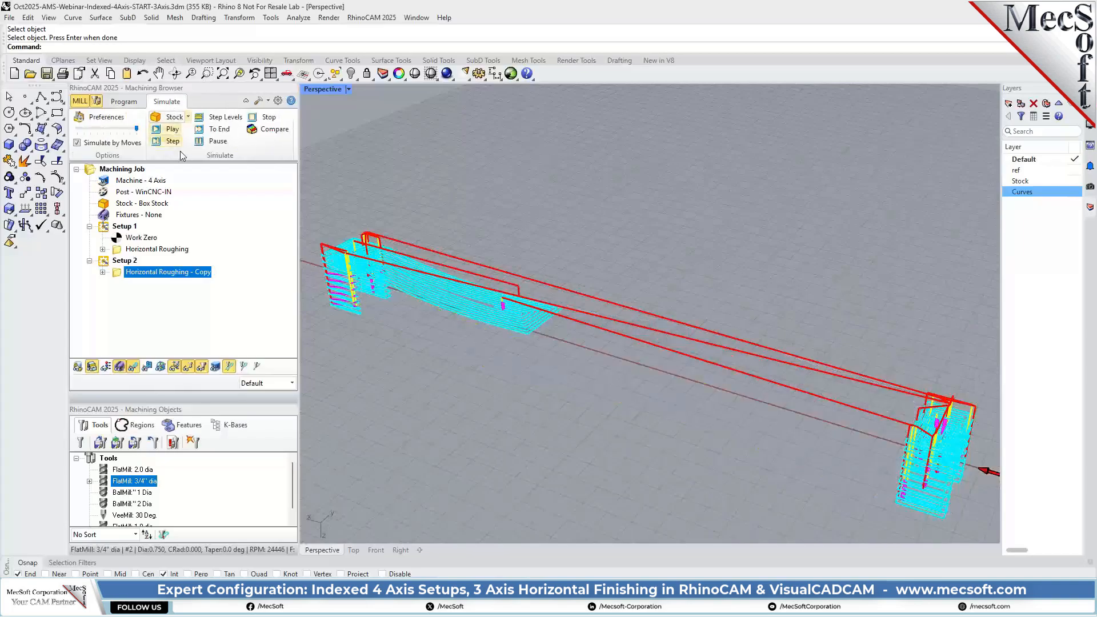
pyautogui.click(171, 129)
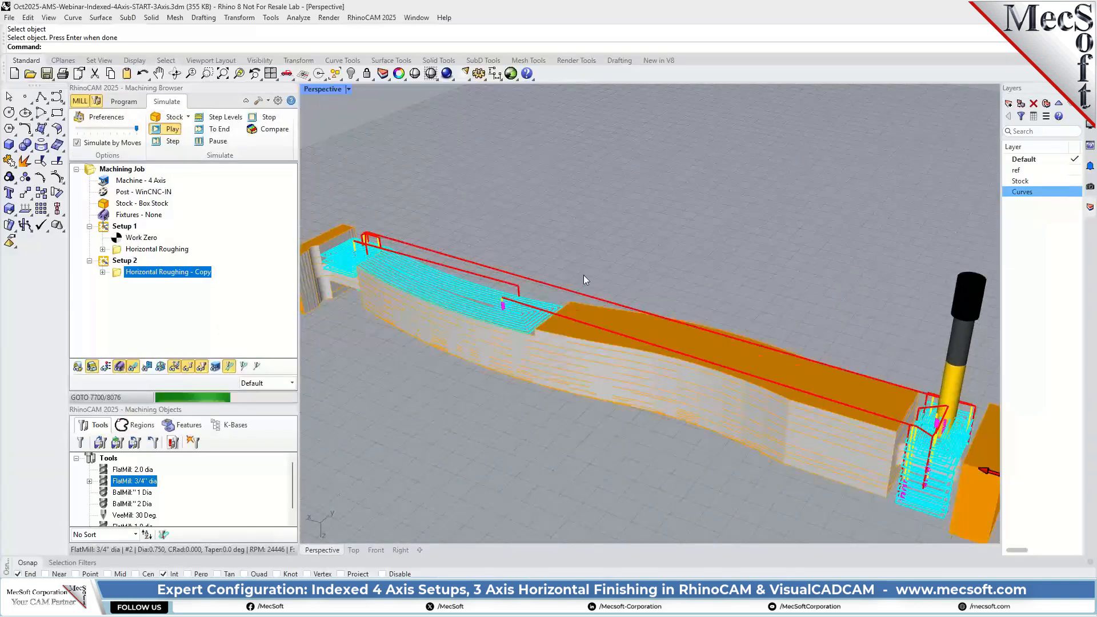
pyautogui.click(139, 367)
pyautogui.scroll(-5, 673, 323)
pyautogui.scroll(5, 691, 325)
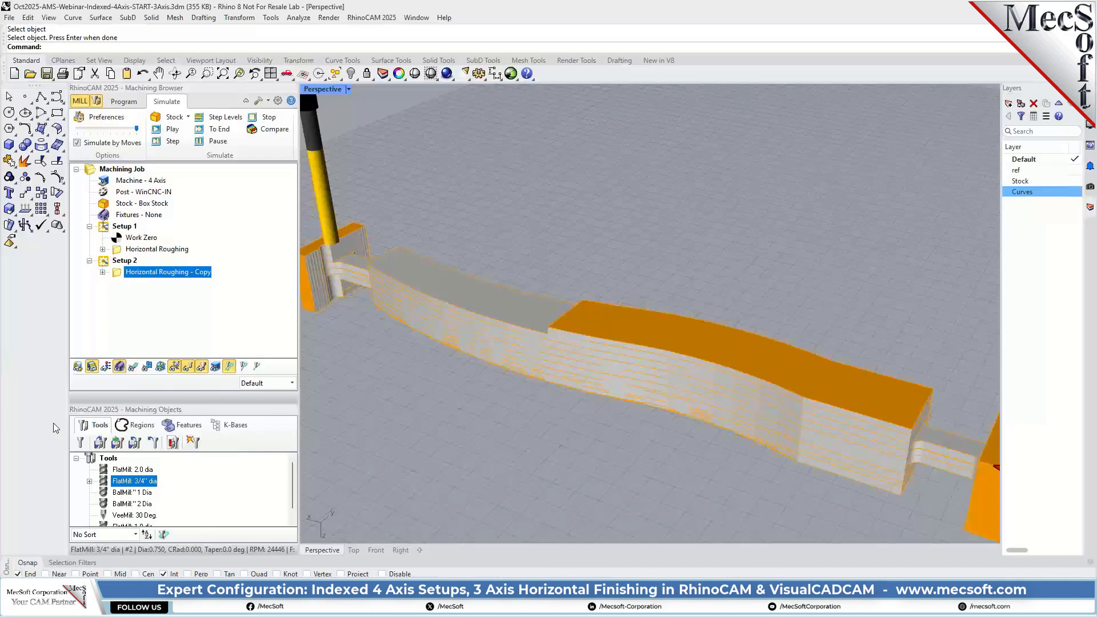
# Start a 3-axis Horizontal Finishing operation in Setup 2 with the large horizontal rectangle around the part as its containment region
pyautogui.click(128, 104)
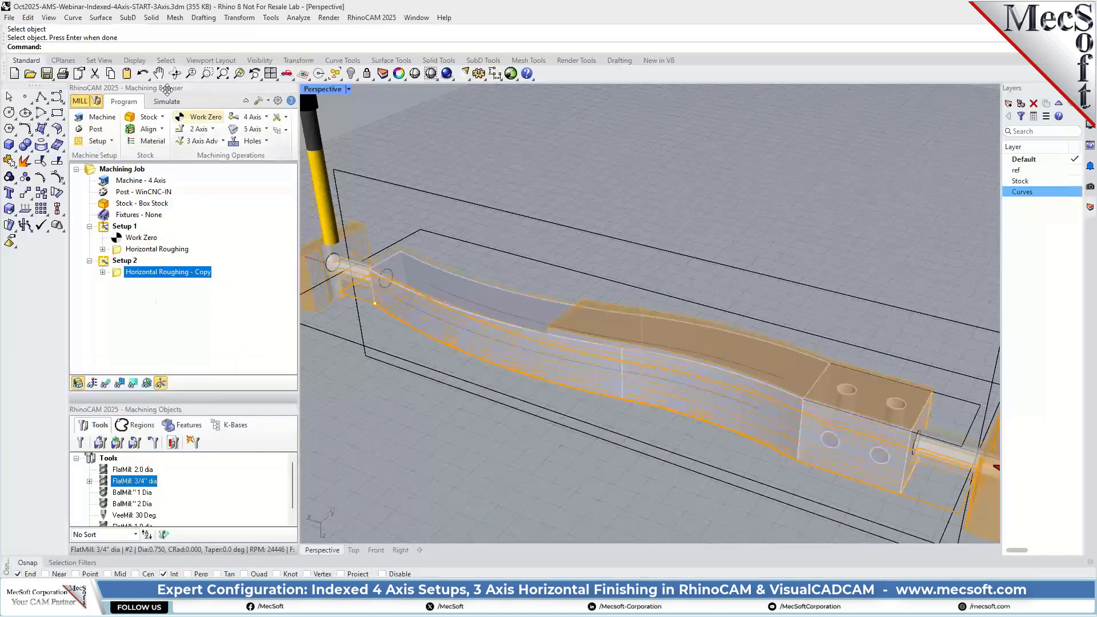
pyautogui.click(199, 141)
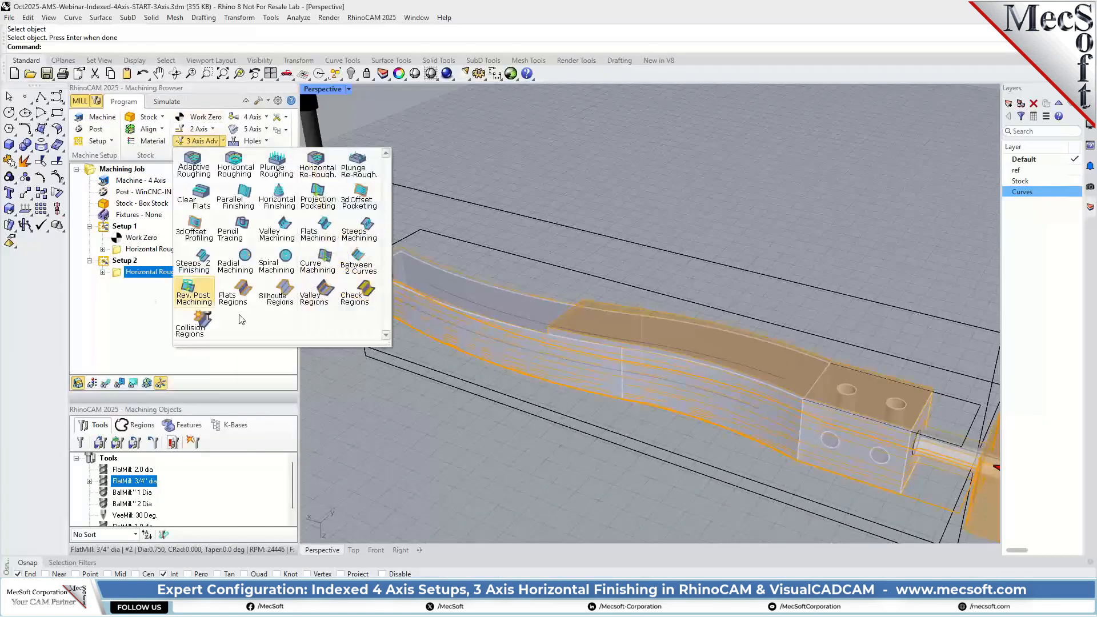
pyautogui.click(285, 200)
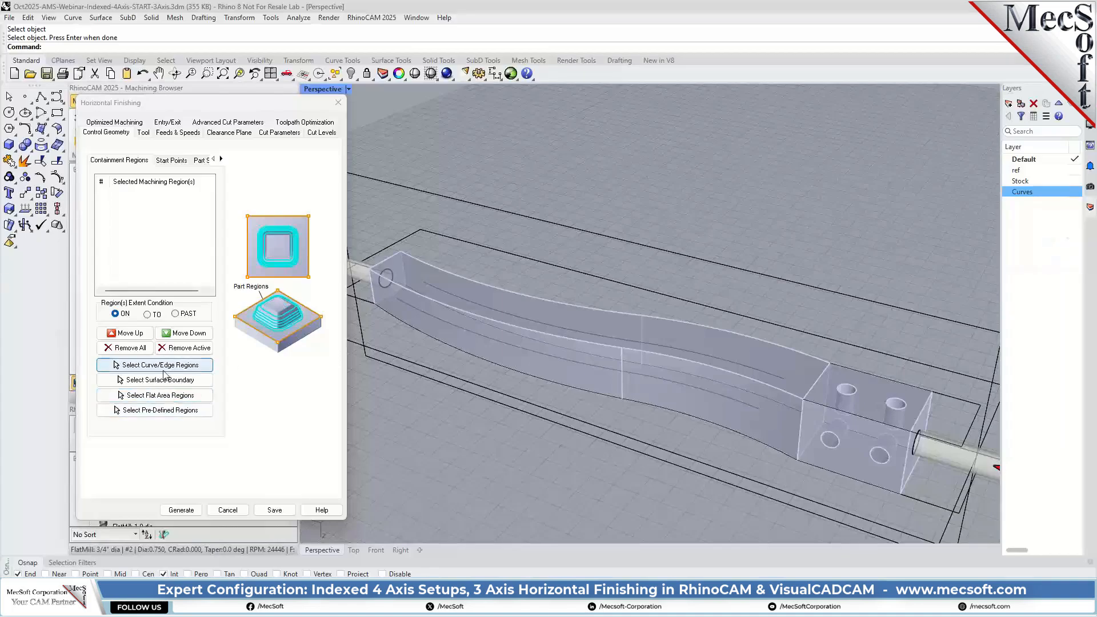
pyautogui.click(162, 368)
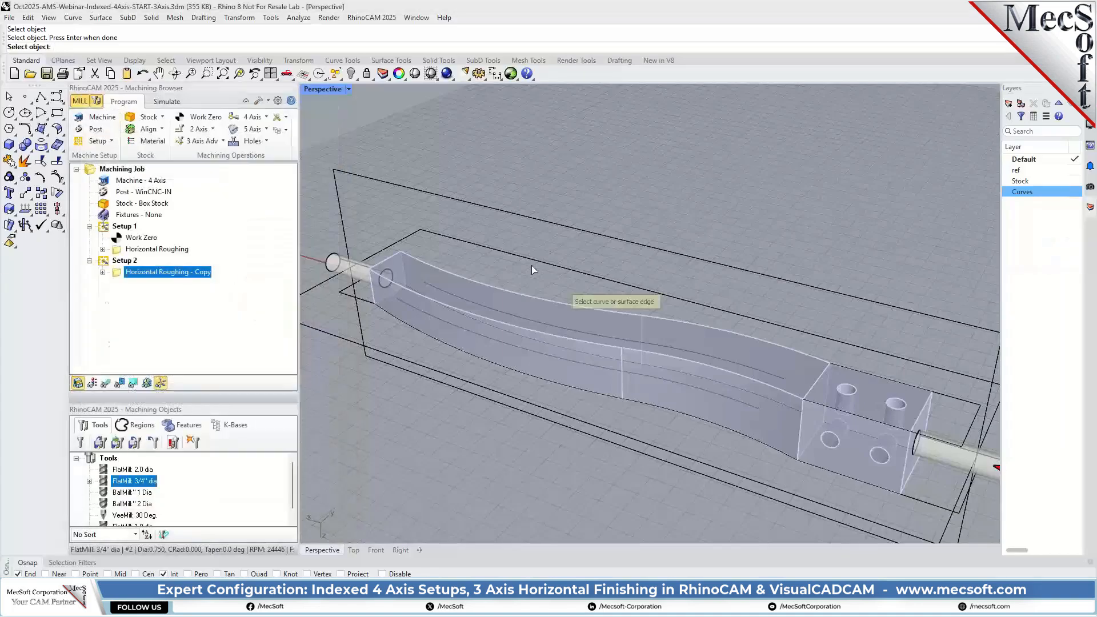
pyautogui.click(412, 234)
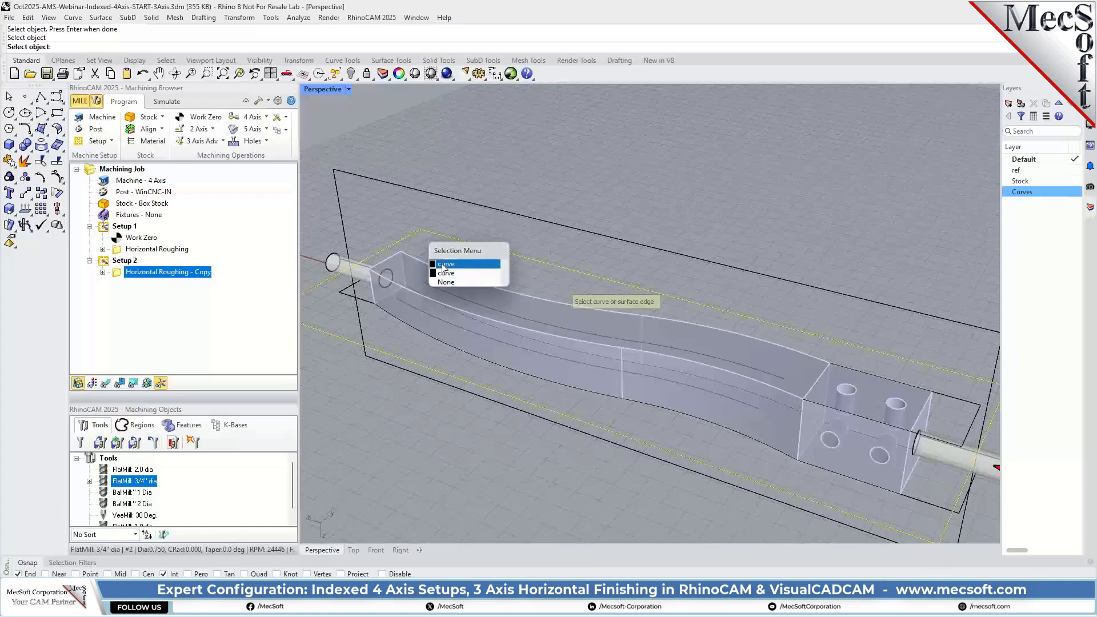
pyautogui.click(444, 265)
pyautogui.rightClick(607, 149)
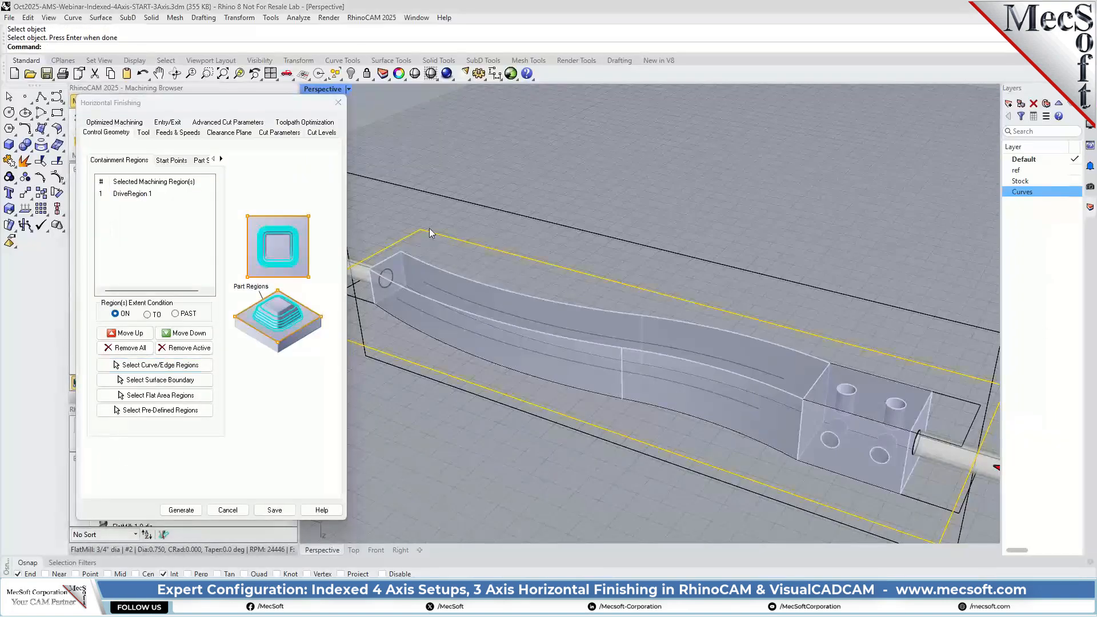
# Set the finishing operation to retract to clearance when containment is encountered, using the 3/4" flat mill and automatic clearance plane
pyautogui.click(143, 133)
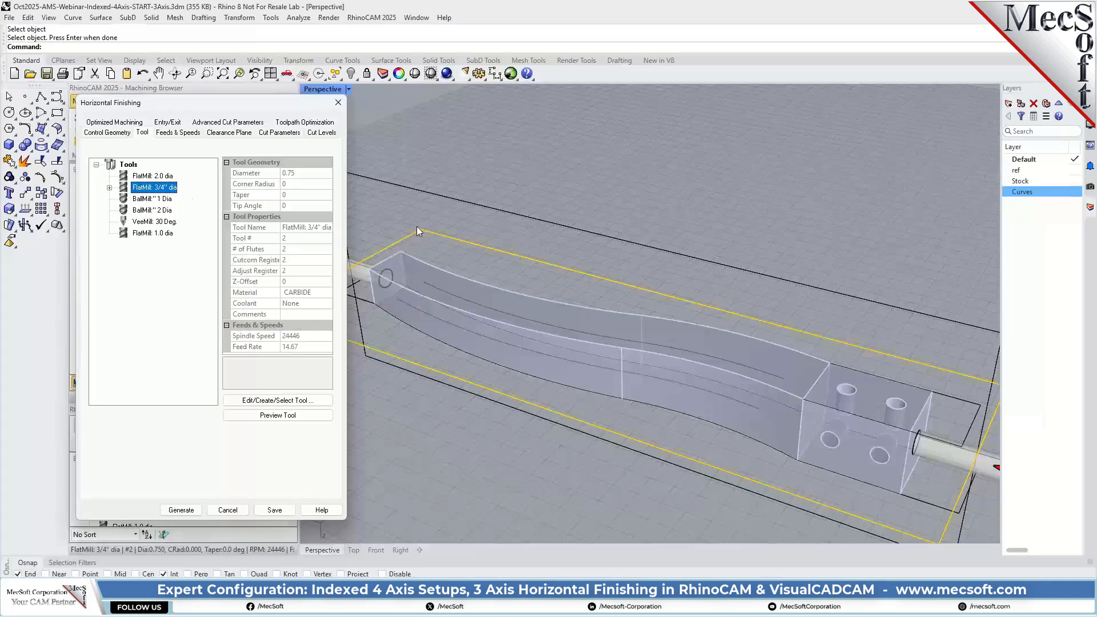
pyautogui.click(192, 133)
pyautogui.click(230, 133)
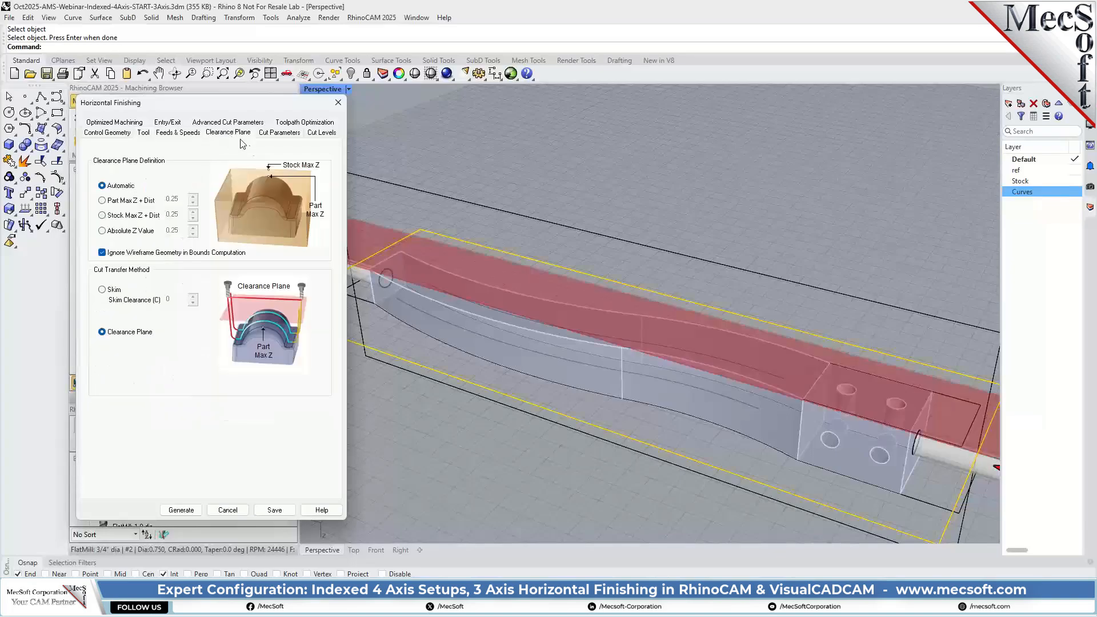
pyautogui.click(274, 133)
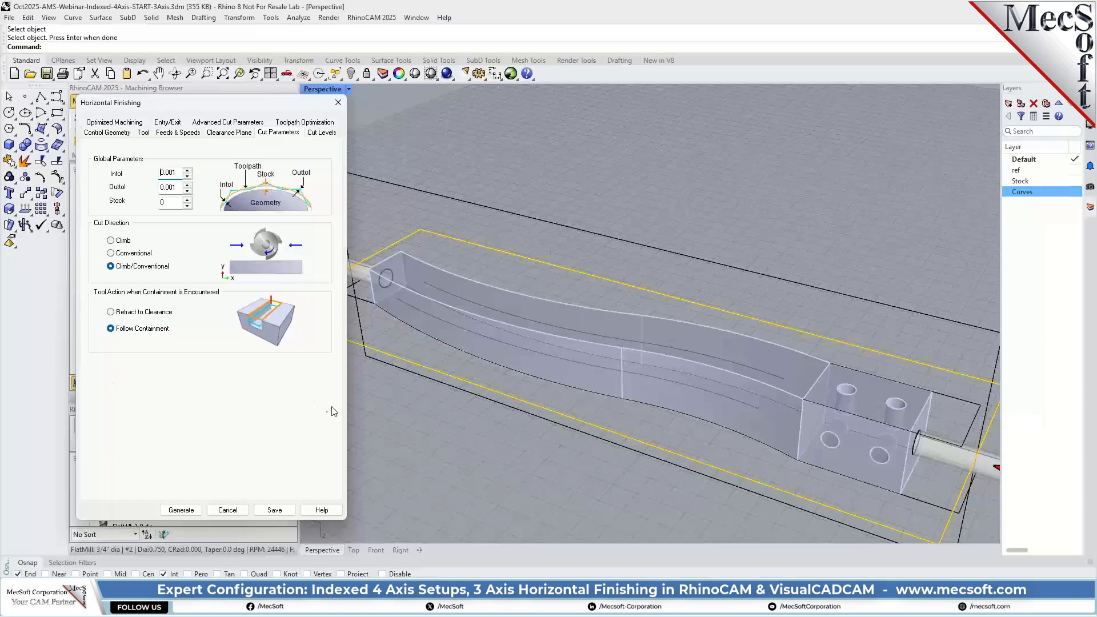
pyautogui.click(110, 312)
# Set the finishing operation's stepdown control to 1 cut level
pyautogui.click(320, 133)
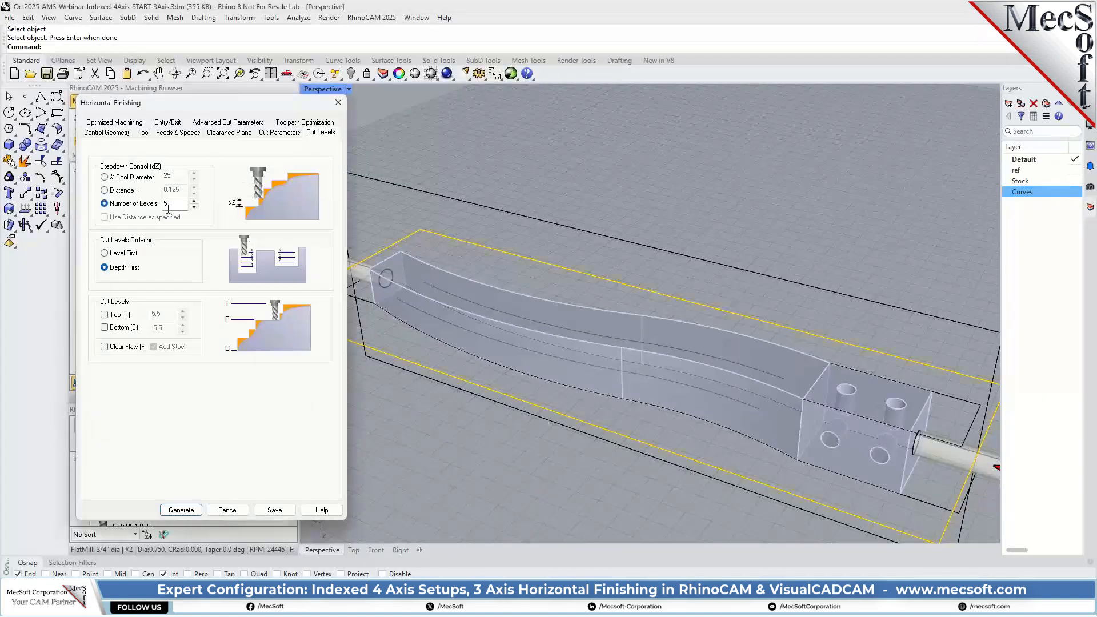
pyautogui.click(138, 204)
pyautogui.write('1')
# Limit the finishing operation's cut levels with a bottom value of -1.5
pyautogui.click(104, 327)
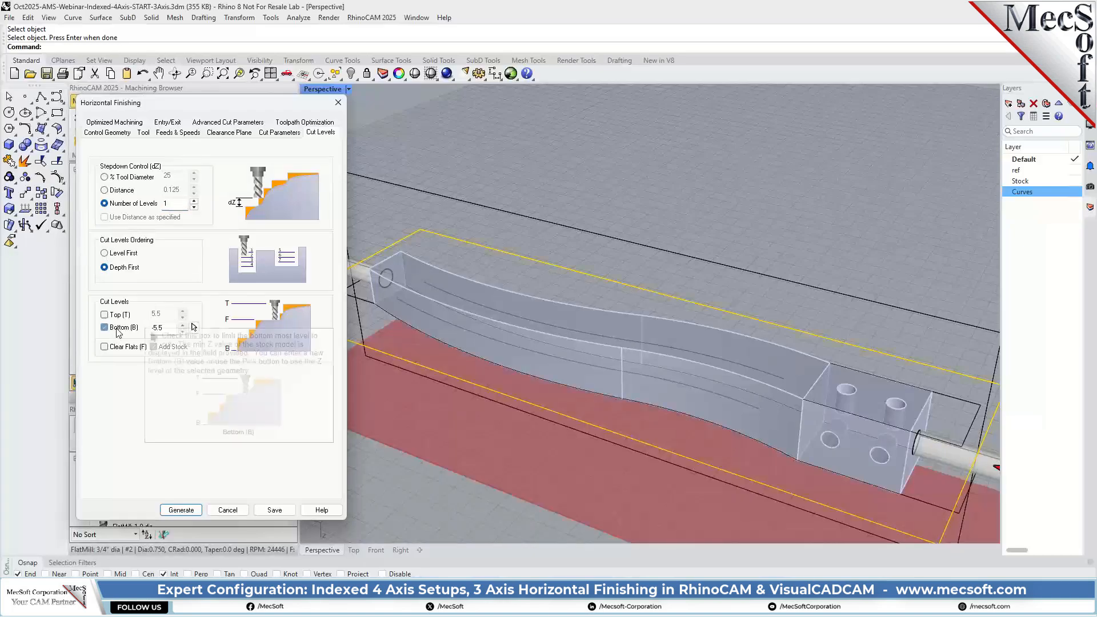
pyautogui.click(516, 222)
pyautogui.scroll(4, 522, 331)
pyautogui.scroll(-4, 389, 312)
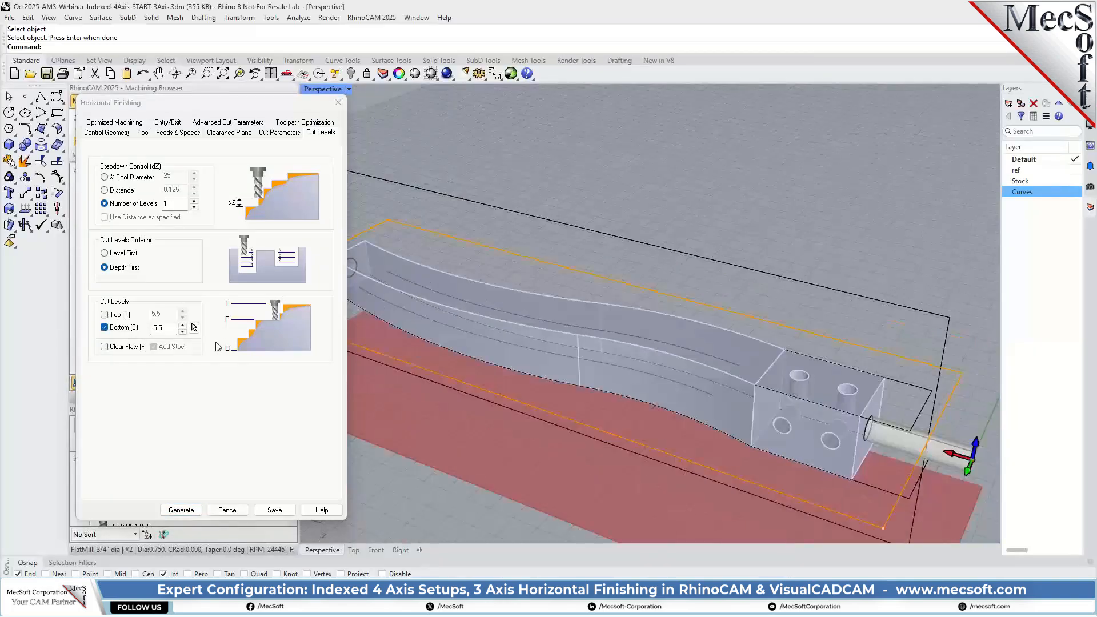
pyautogui.doubleClick(167, 330)
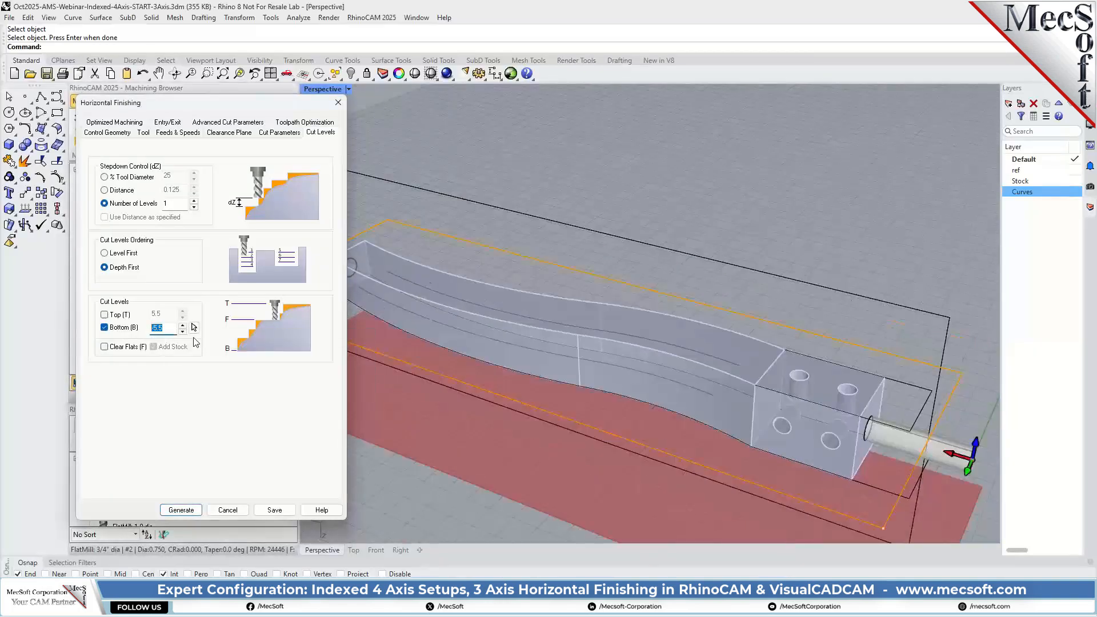
pyautogui.write('-1.5')
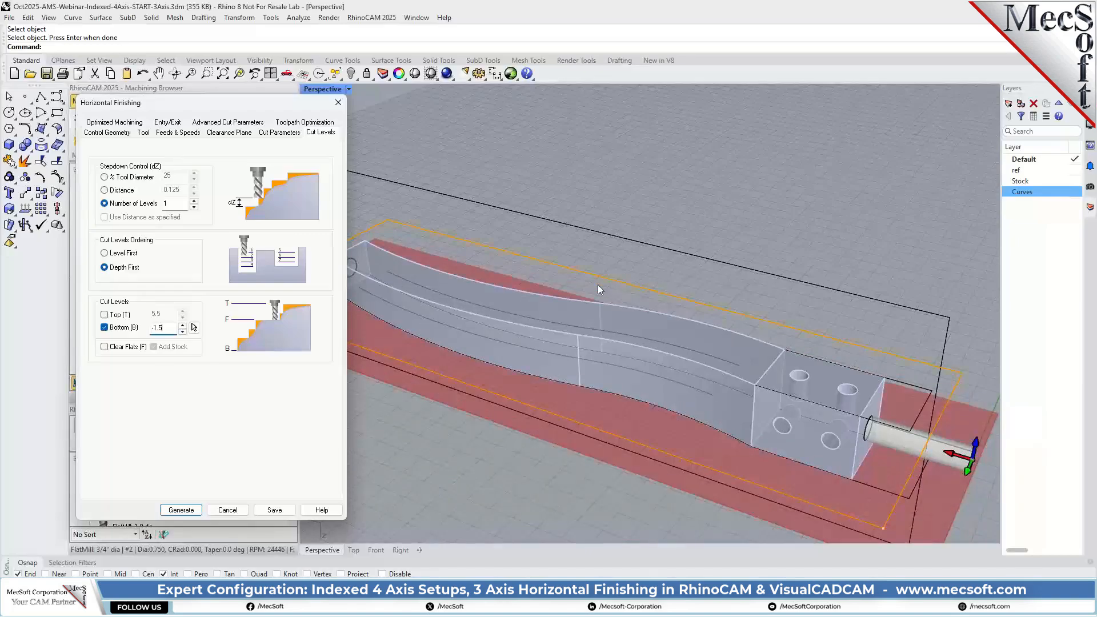
# Switch the viewport to shaded display and compare the bottom cut level plane with the underside of the part
pyautogui.click(722, 229)
pyautogui.moveTo(615, 372); pyautogui.dragTo(506, 244, button='right')
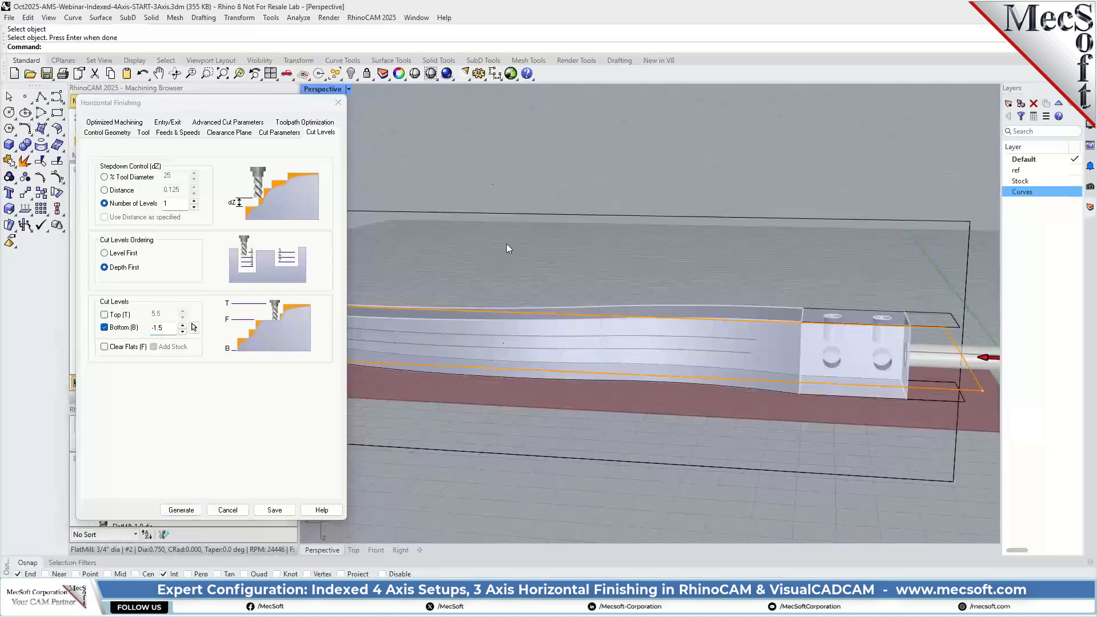
pyautogui.click(433, 76)
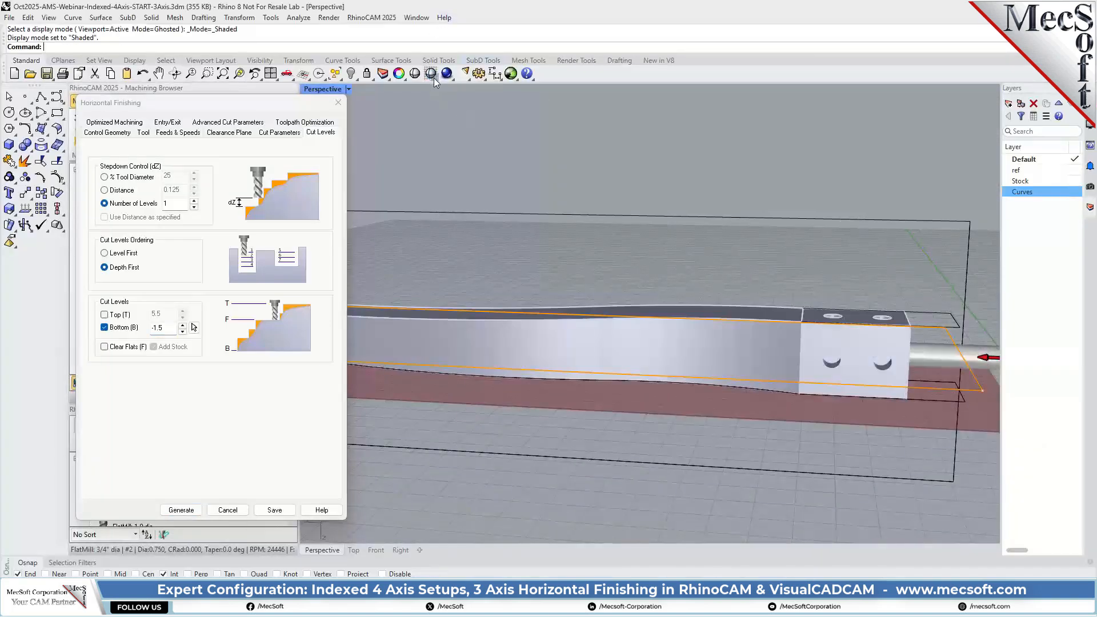
pyautogui.click(436, 80)
pyautogui.click(448, 96)
pyautogui.moveTo(746, 210); pyautogui.dragTo(743, 252, button='right')
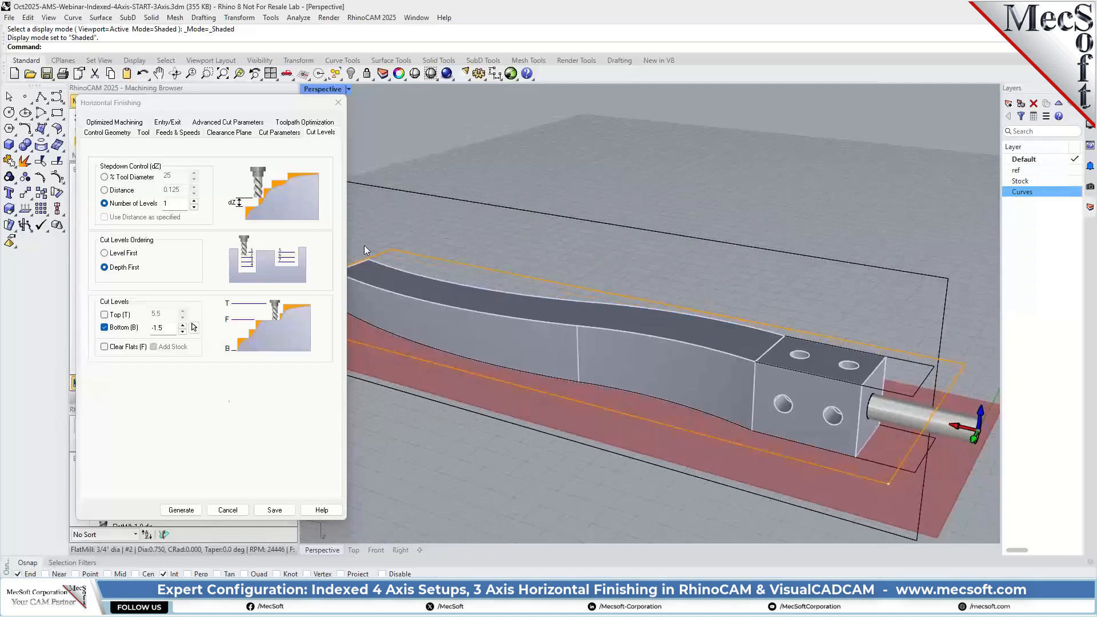
# Lower the bottom cut level to -1.75 and generate the Horizontal Finishing toolpath
pyautogui.doubleClick(165, 328)
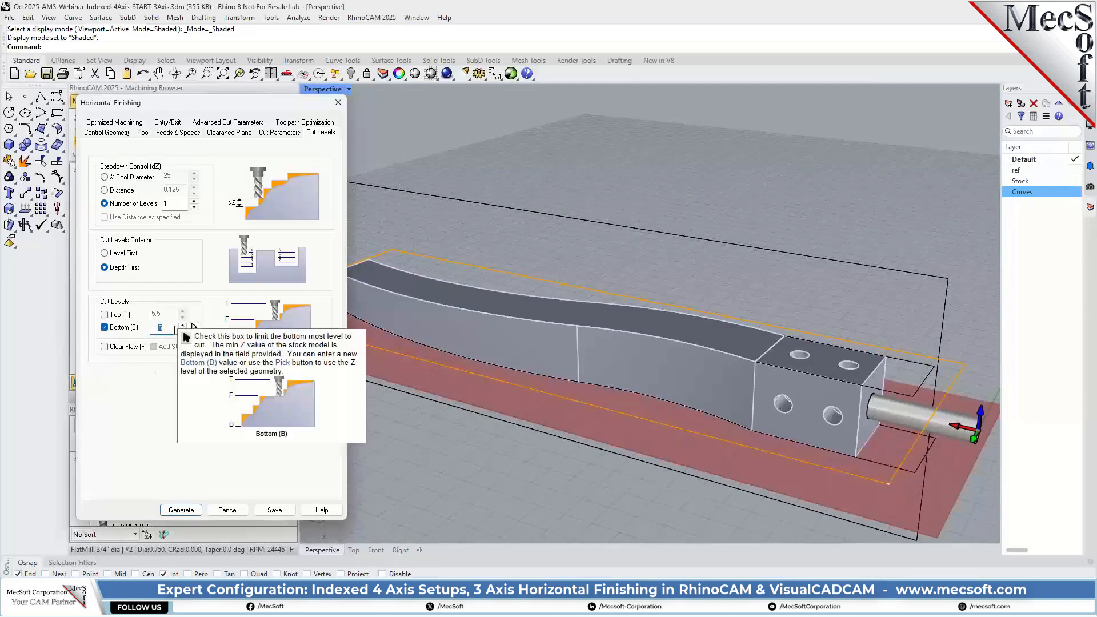
pyautogui.write('75')
pyautogui.click(181, 511)
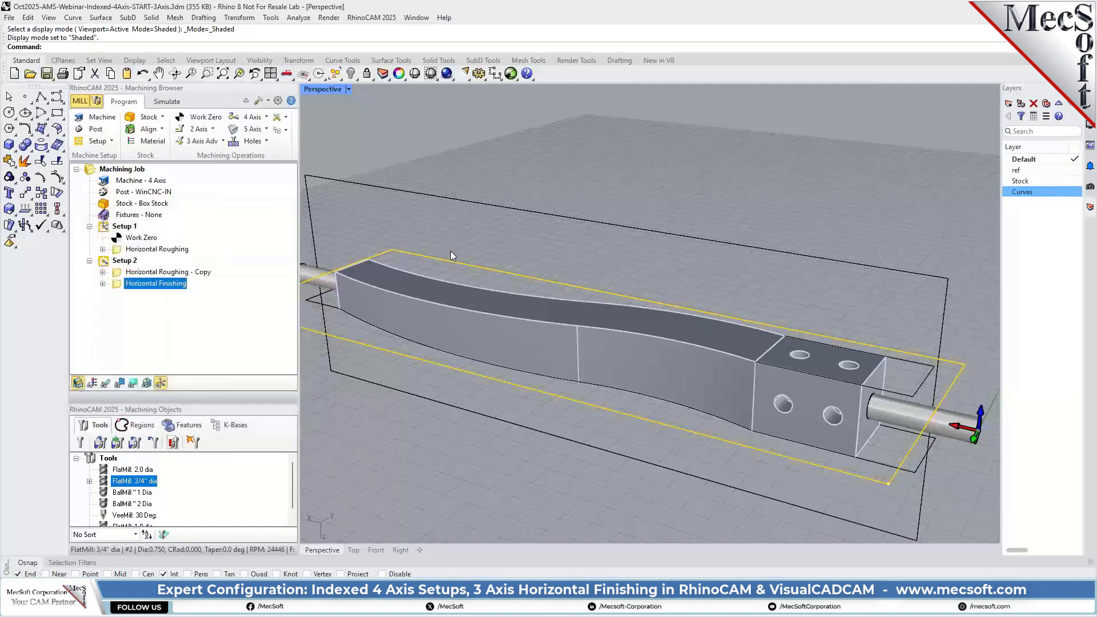
# Display the Horizontal Finishing toolpath and examine its entry, exit and containment moves around the drilled block and round shaft
pyautogui.click(107, 383)
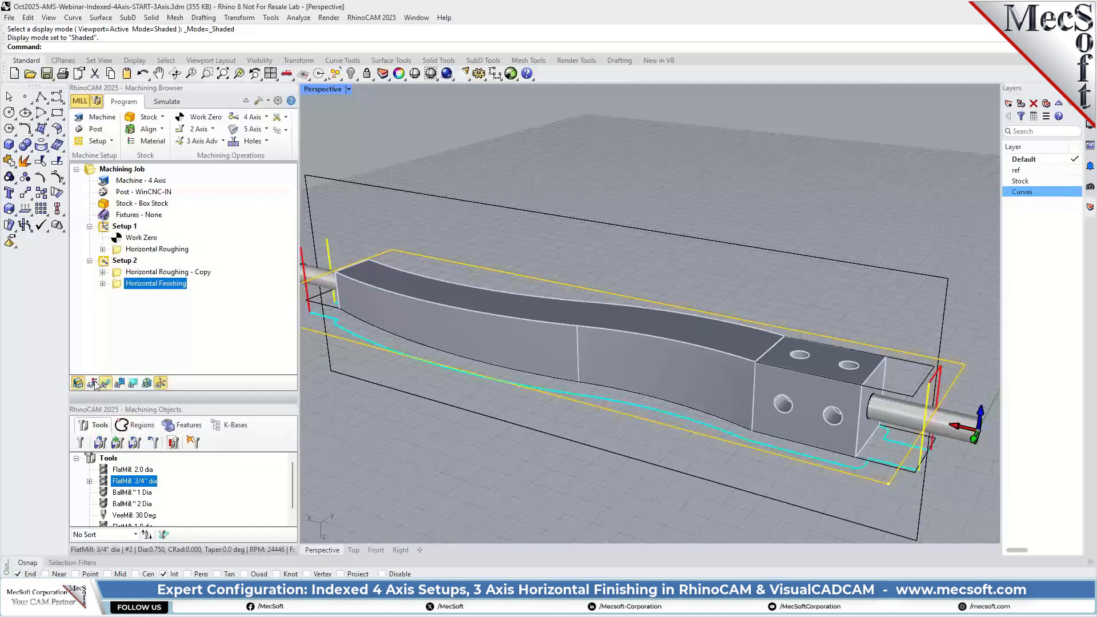
pyautogui.scroll(-3, 636, 280)
pyautogui.scroll(3, 745, 367)
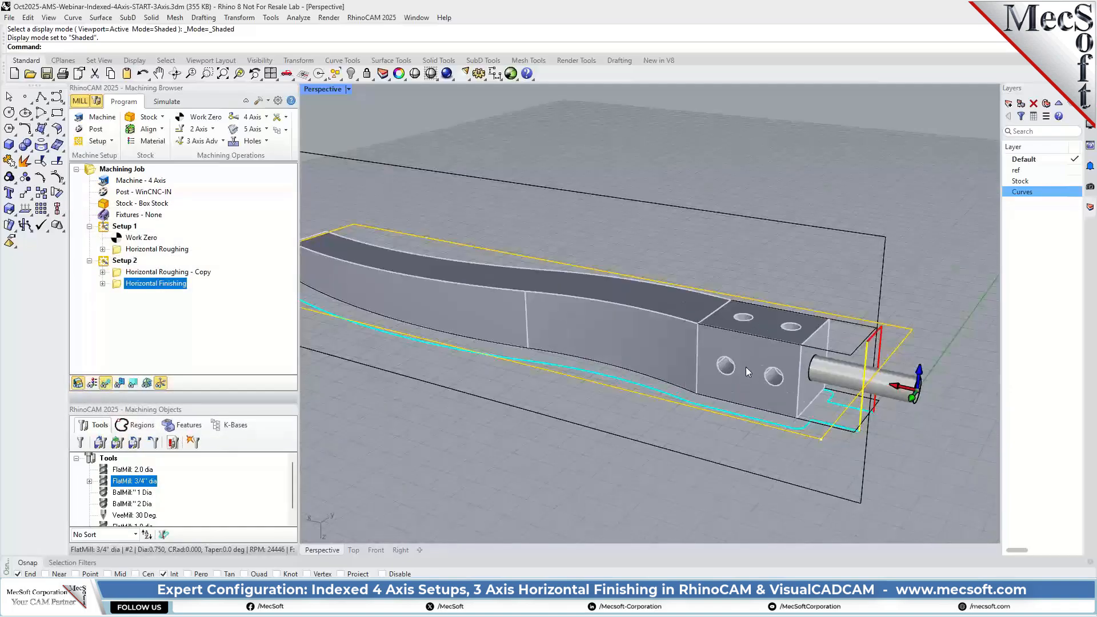
pyautogui.scroll(5, 833, 408)
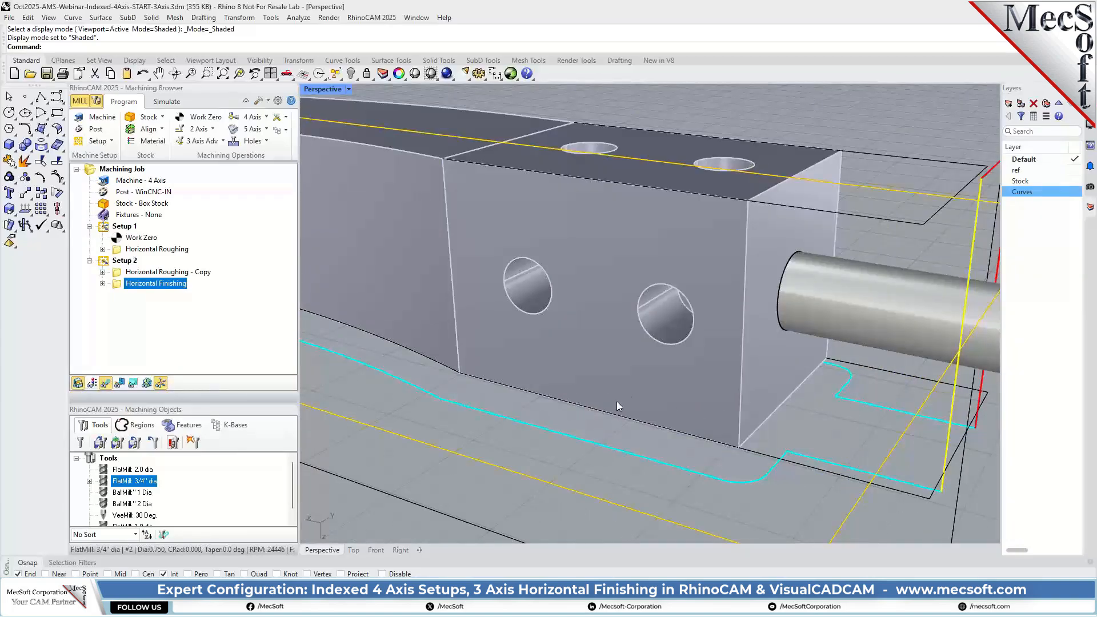
pyautogui.scroll(-4, 690, 420)
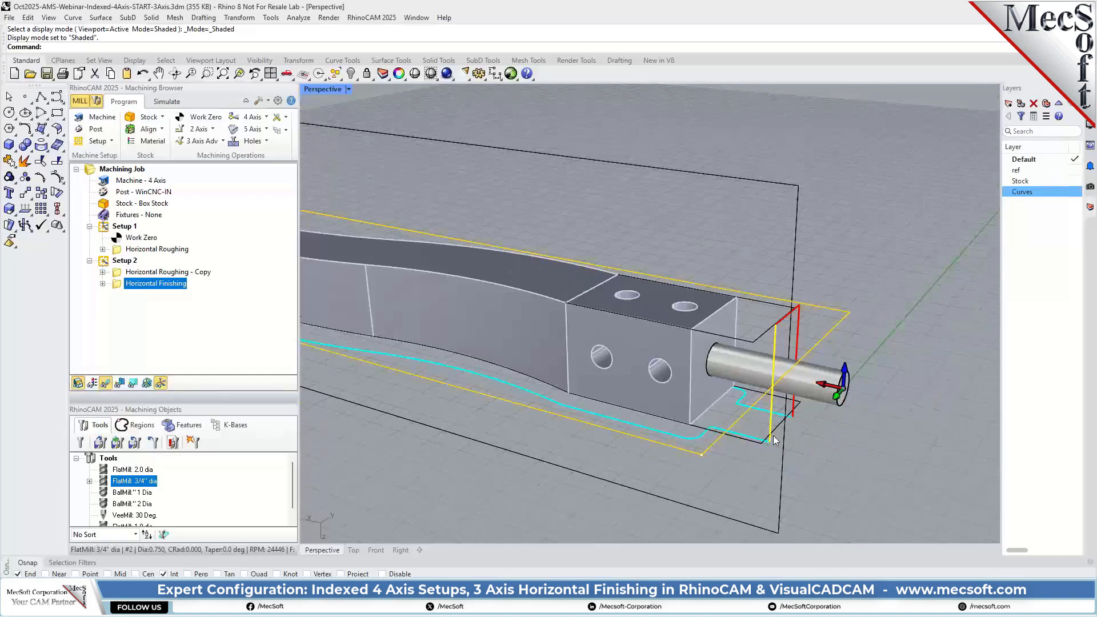
pyautogui.scroll(4, 774, 436)
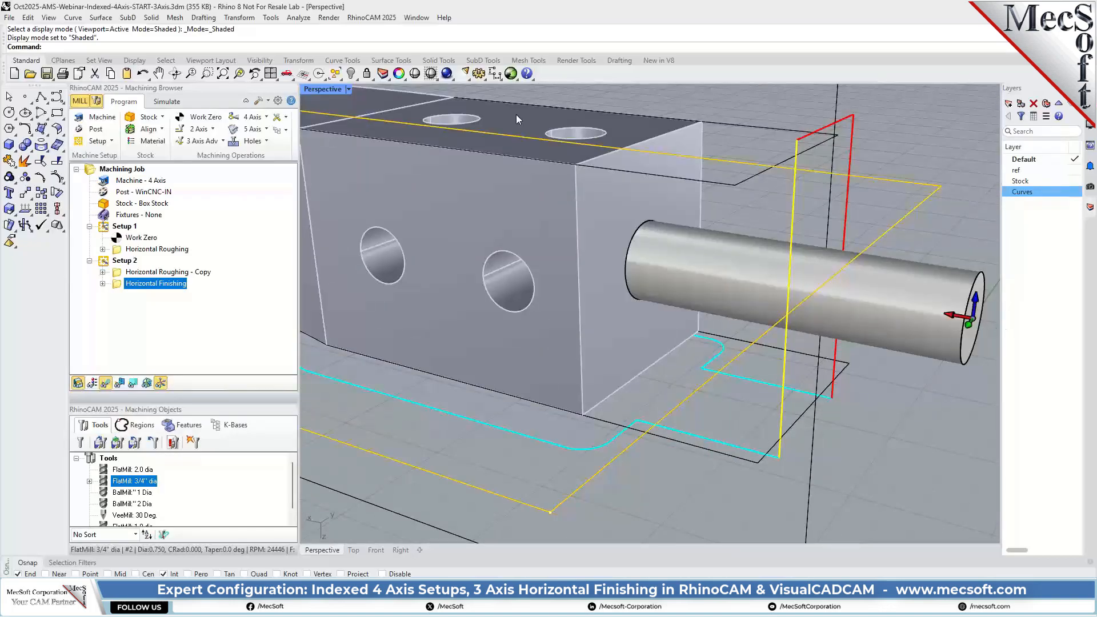
pyautogui.scroll(-5, 627, 342)
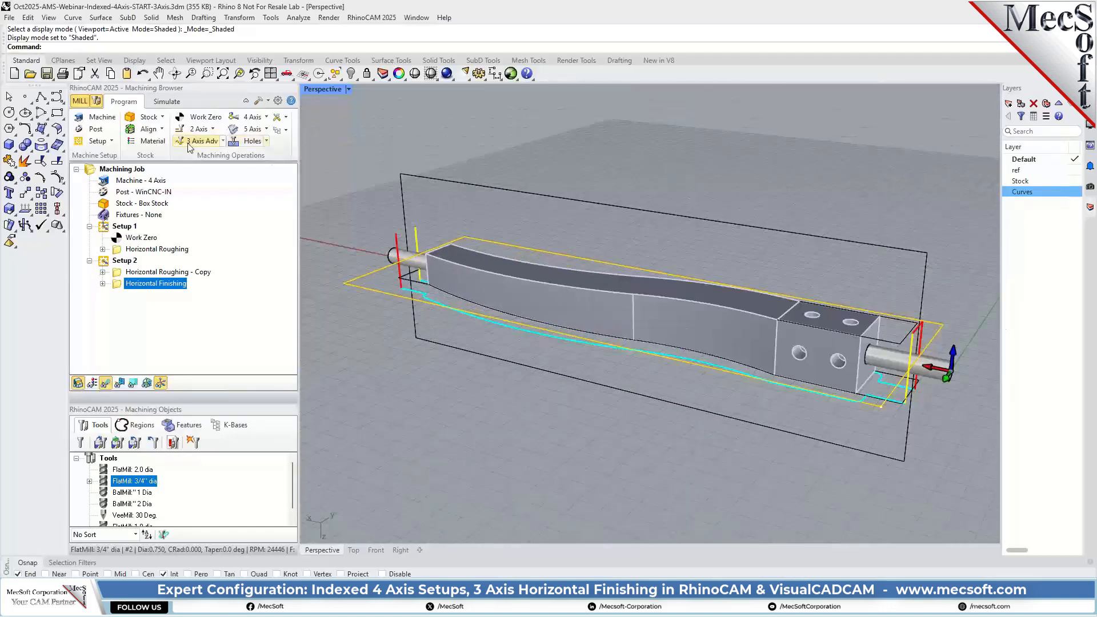
# Turn off simulation by moves, simulate the Horizontal Finishing material removal, and inspect the cut stock from the opposite end
pyautogui.click(166, 101)
pyautogui.click(77, 144)
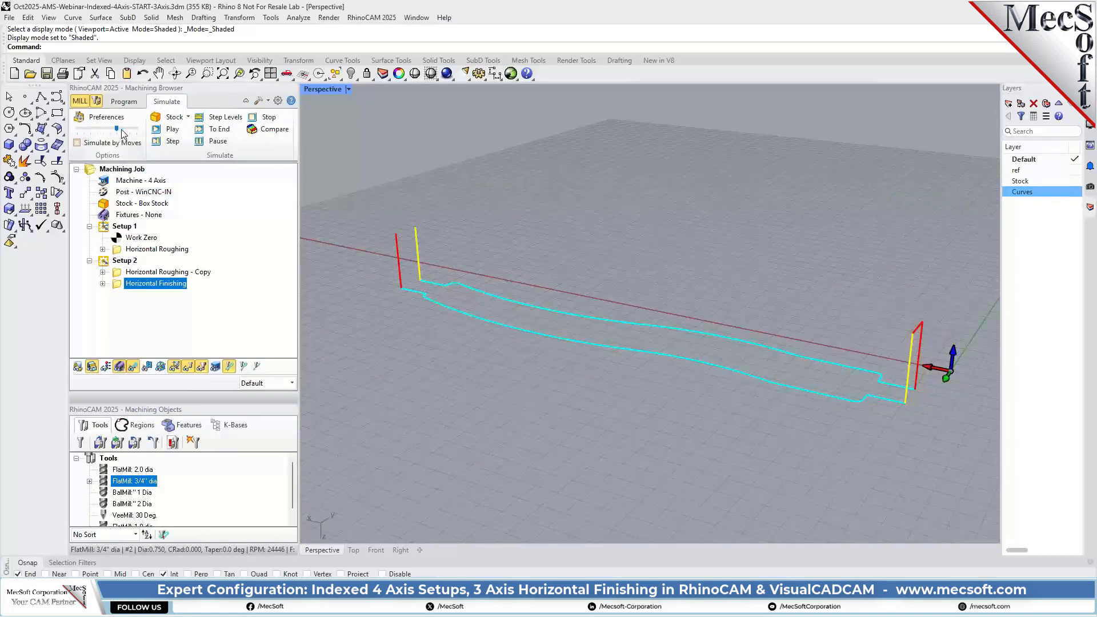
pyautogui.click(171, 129)
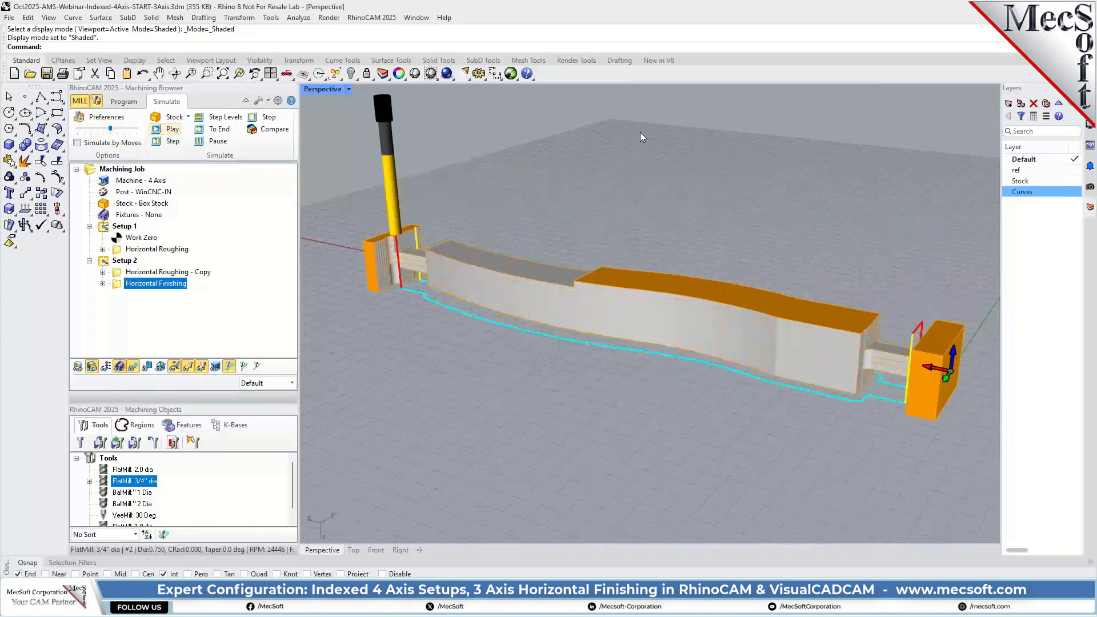
pyautogui.moveTo(938, 465); pyautogui.dragTo(767, 347, button='right')
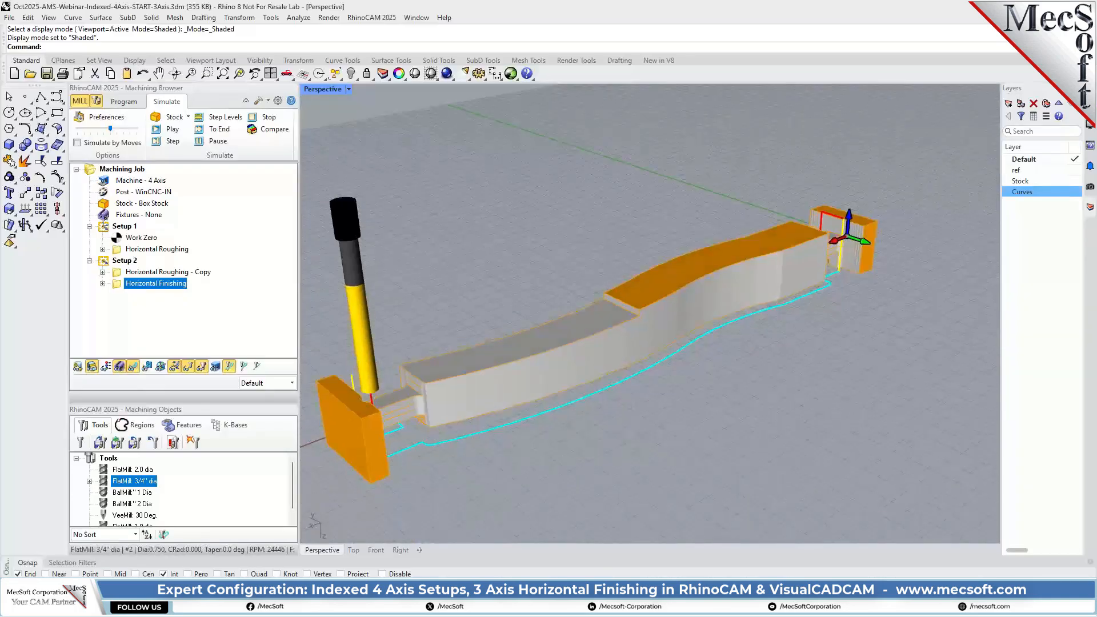